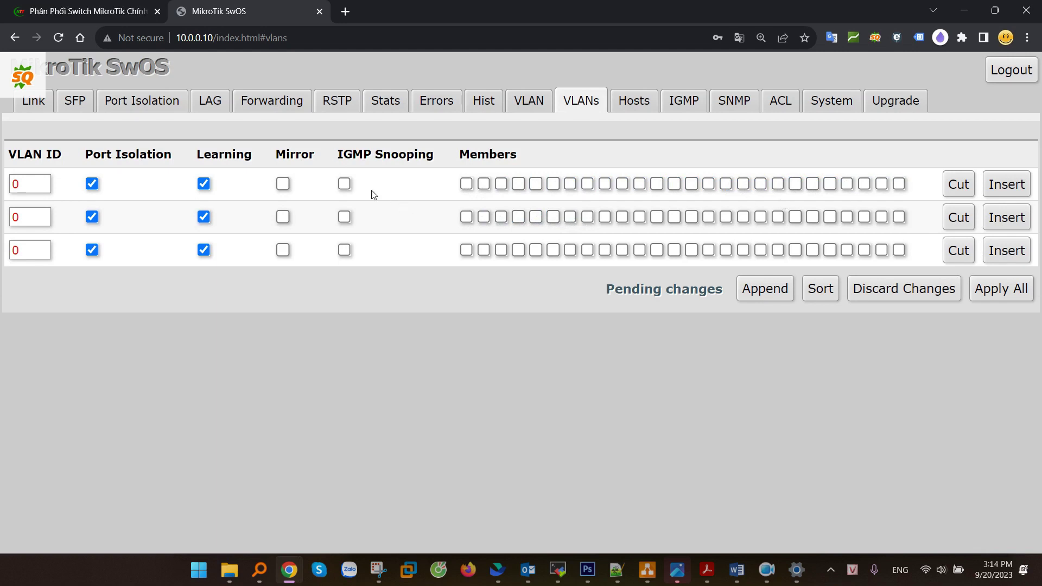
Step: Set the IDs of the three new VLAN entries to 10, 20 and 30, from first to last
{"action": "left_click", "coordinate": [33, 183]}
{"action": "type", "text": "10"}
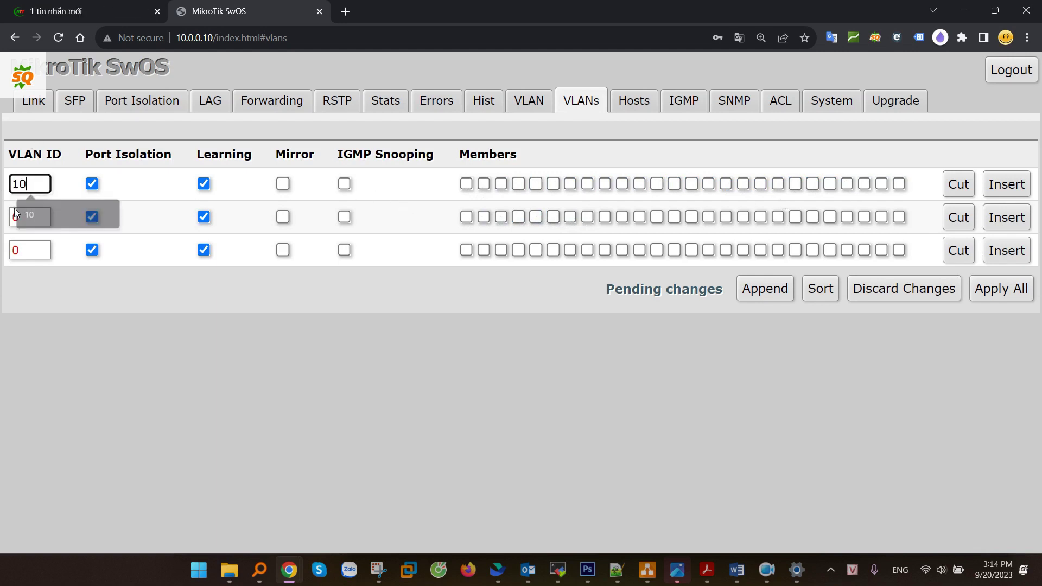
{"action": "left_click", "coordinate": [12, 219]}
{"action": "type", "text": "20"}
{"action": "left_click", "coordinate": [11, 250]}
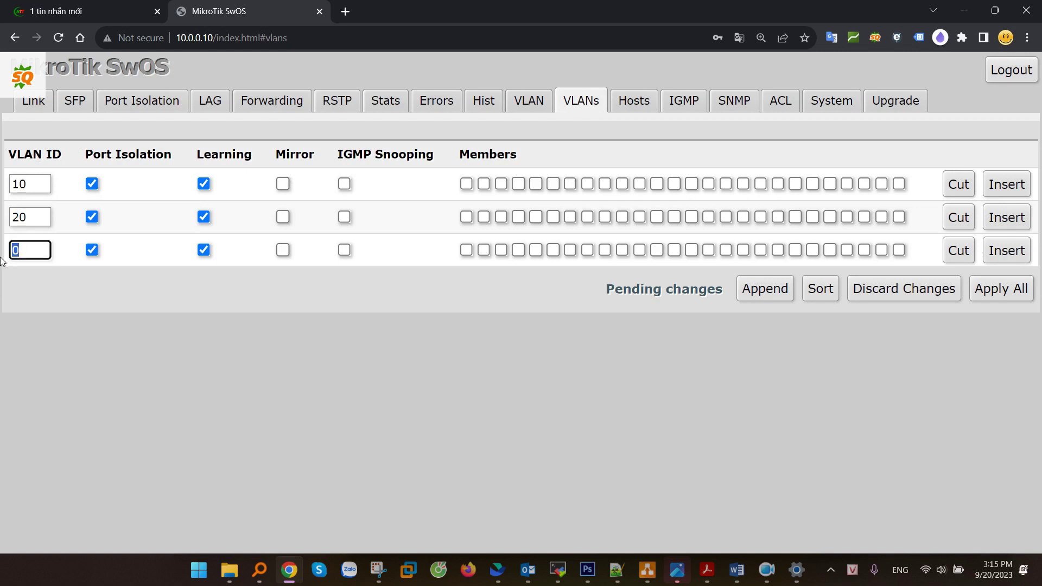
{"action": "type", "text": "30"}
{"action": "left_click", "coordinate": [98, 277]}
{"action": "left_click", "coordinate": [21, 185]}
{"action": "left_click", "coordinate": [88, 278]}
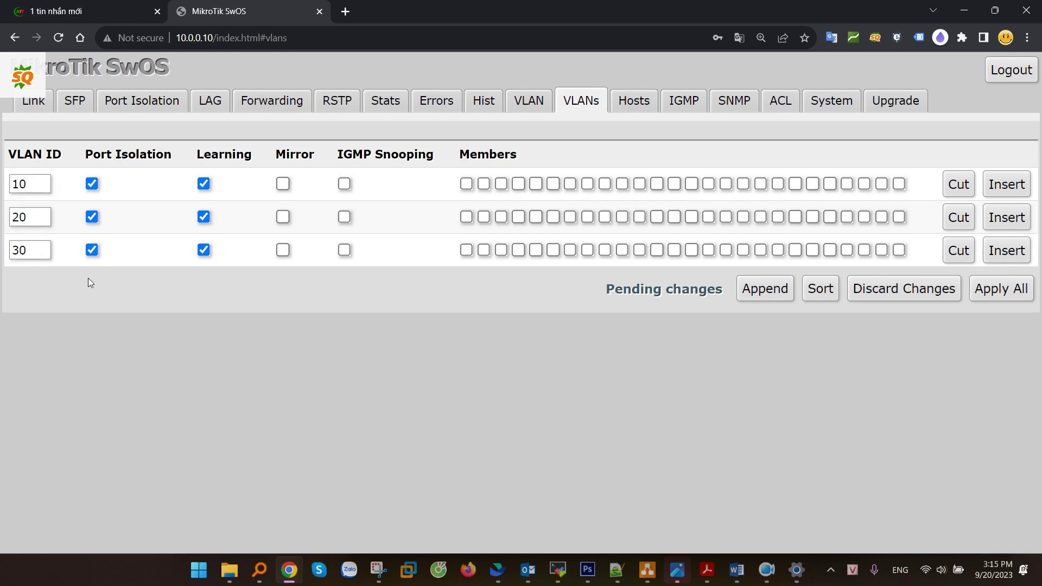
Step: Circle Port1's tagged VLANs in the Snipping Tool network diagram and make Port1 a member of VLANs 10, 20 and 30
{"action": "double_click", "coordinate": [480, 159]}
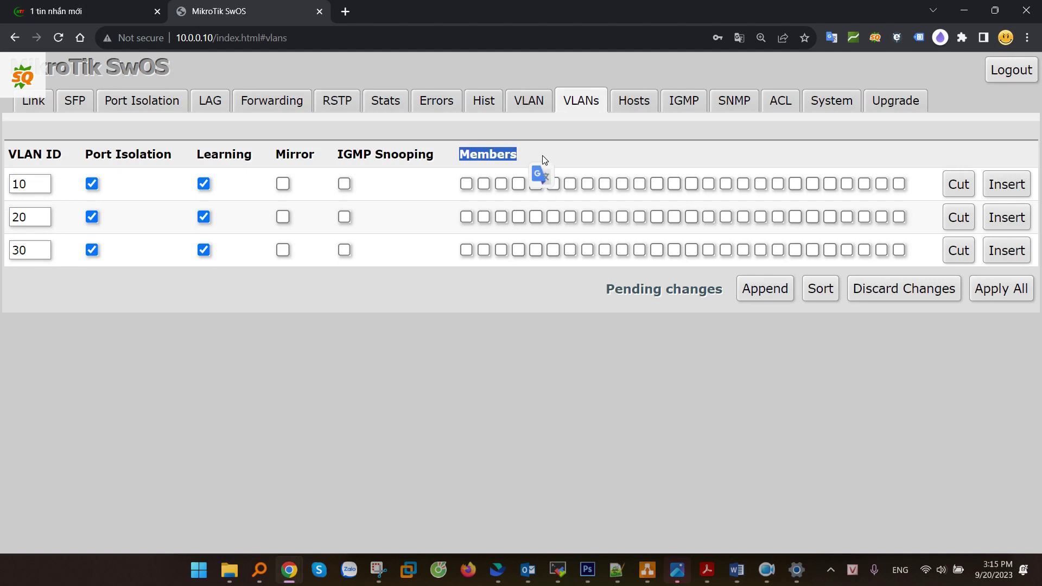
{"action": "left_click", "coordinate": [458, 253]}
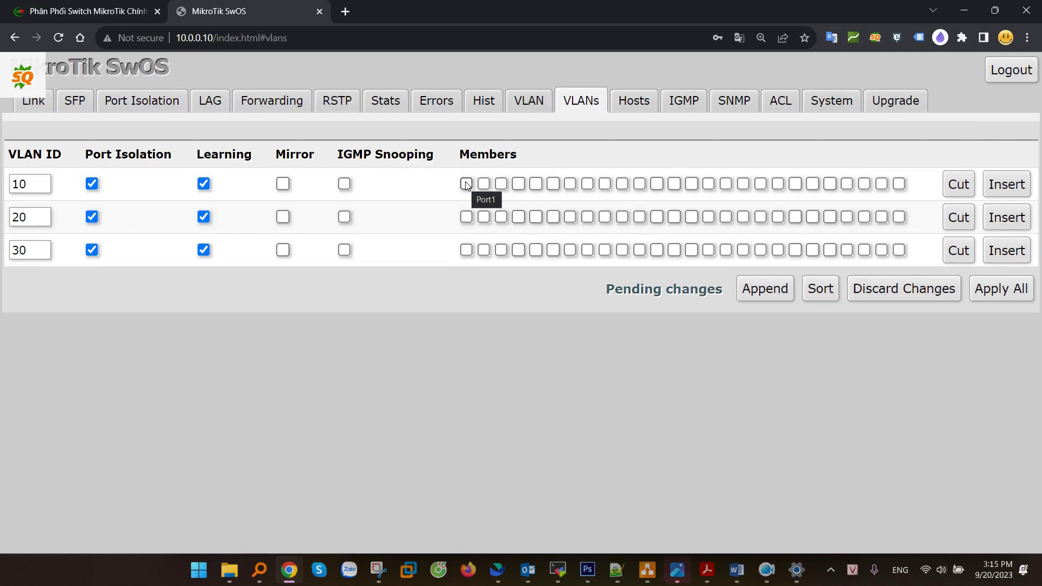
{"action": "key", "text": "alt+Tab"}
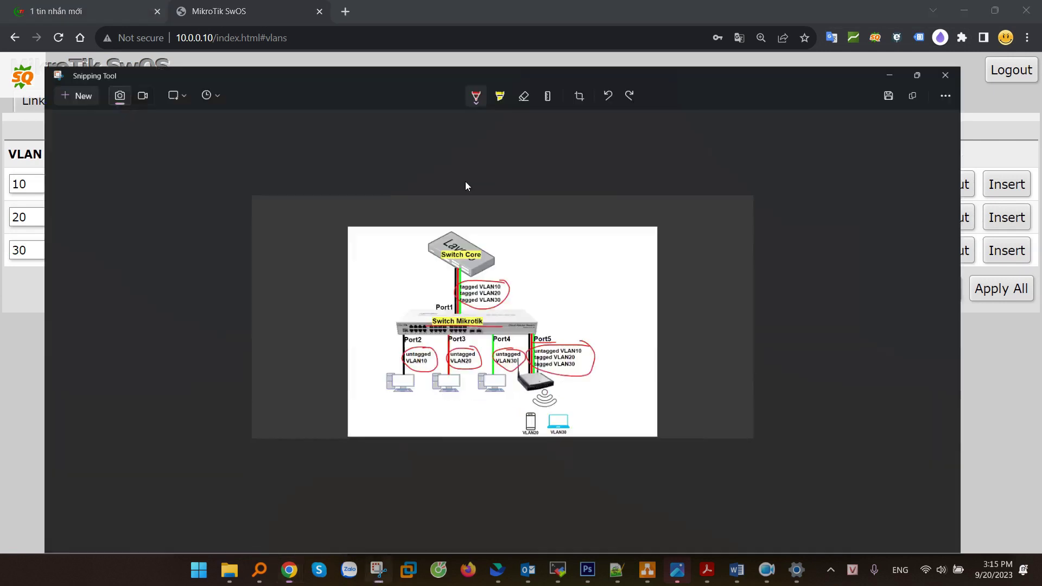
{"action": "mouse_move", "coordinate": [446, 188]}
{"action": "left_mouse_down"}
{"action": "mouse_move", "coordinate": [530, 240]}
{"action": "mouse_move", "coordinate": [500, 186]}
{"action": "left_mouse_up"}
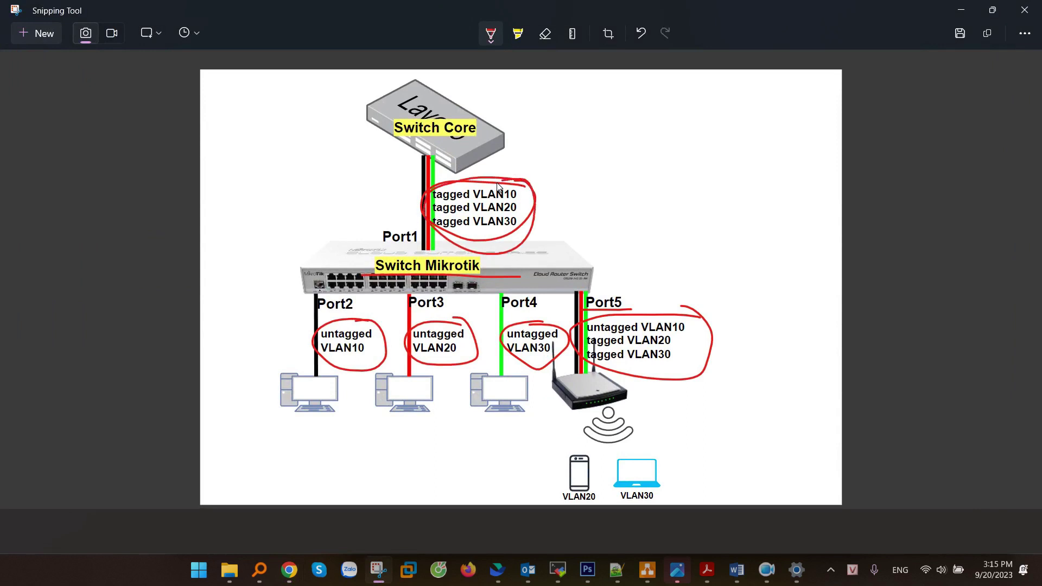
{"action": "key", "text": "alt+Tab"}
{"action": "left_click", "coordinate": [467, 183]}
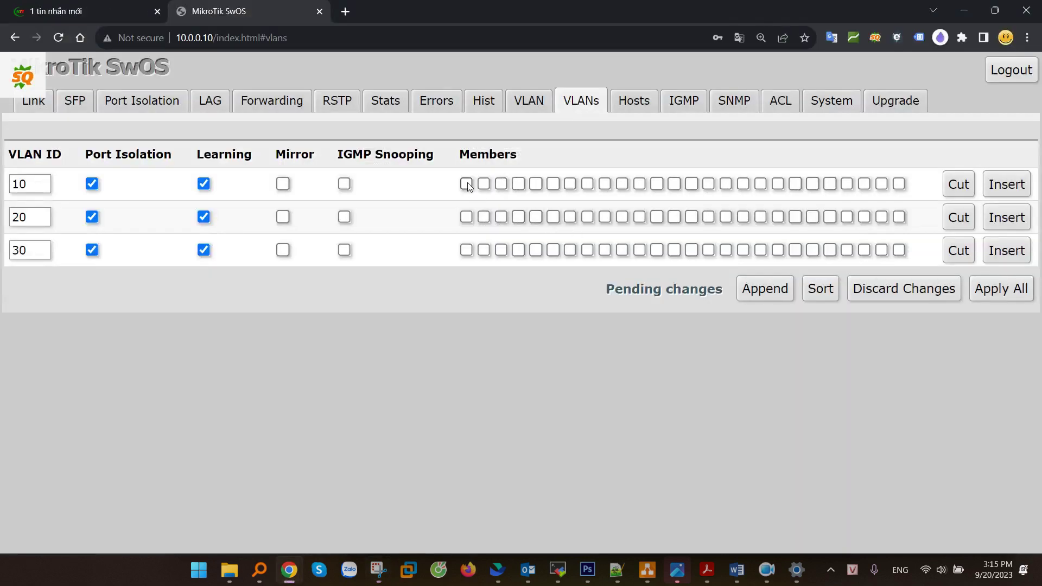
{"action": "left_click", "coordinate": [467, 217]}
{"action": "left_click", "coordinate": [467, 250]}
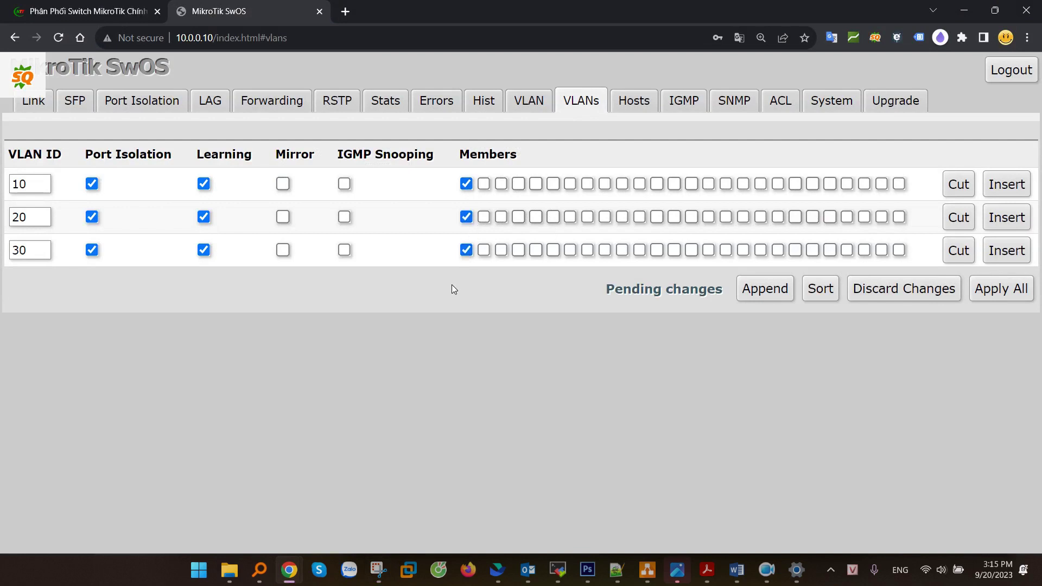
Step: Circle Port2's untagged VLAN10 label in the Snipping Tool diagram and add Port2 as a member of VLAN 10
{"action": "key", "text": "alt+Tab"}
{"action": "mouse_move", "coordinate": [371, 326]}
{"action": "left_mouse_down"}
{"action": "mouse_move", "coordinate": [319, 347]}
{"action": "mouse_move", "coordinate": [353, 333]}
{"action": "mouse_move", "coordinate": [343, 337]}
{"action": "left_mouse_up"}
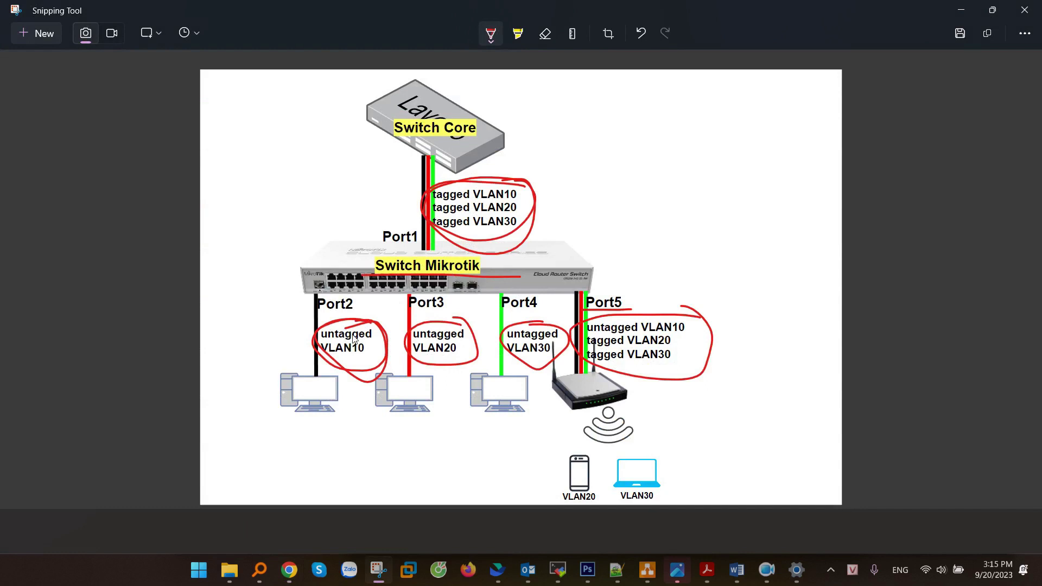
{"action": "key", "text": "alt+Tab"}
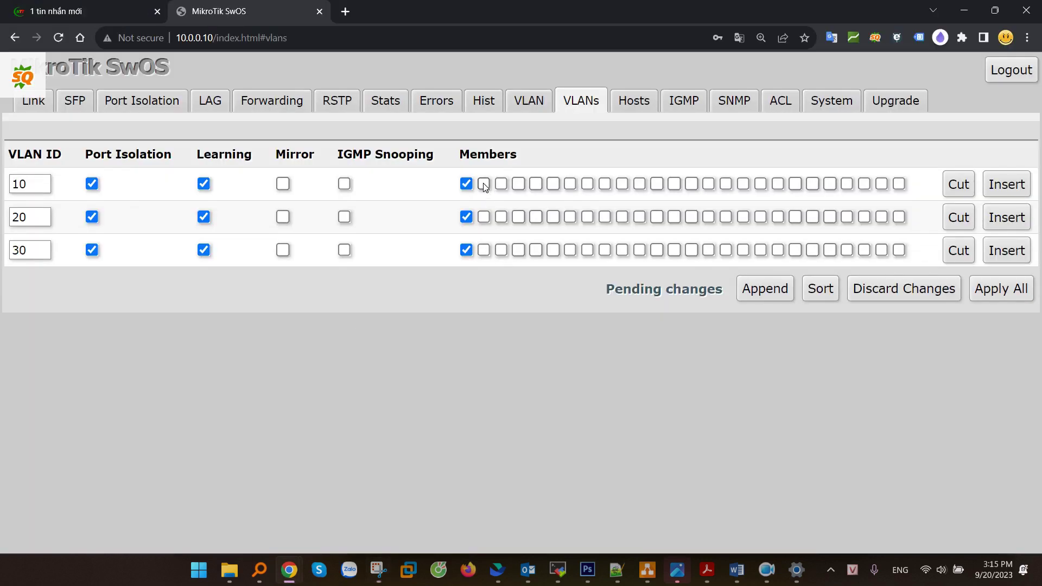
{"action": "left_click", "coordinate": [483, 185]}
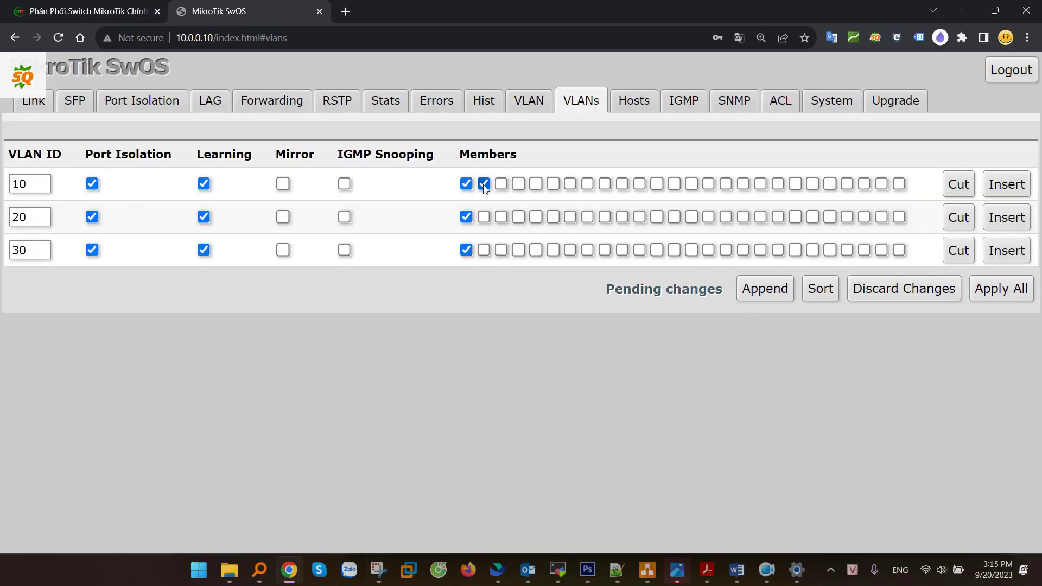
Step: Circle Port3's untagged VLAN20 label in the Snipping Tool diagram and add Port3 as a member of VLAN 20
{"action": "key", "text": "alt+Tab"}
{"action": "mouse_move", "coordinate": [464, 326]}
{"action": "left_mouse_down"}
{"action": "mouse_move", "coordinate": [460, 365]}
{"action": "mouse_move", "coordinate": [456, 328]}
{"action": "left_mouse_up"}
{"action": "key", "text": "alt+Tab"}
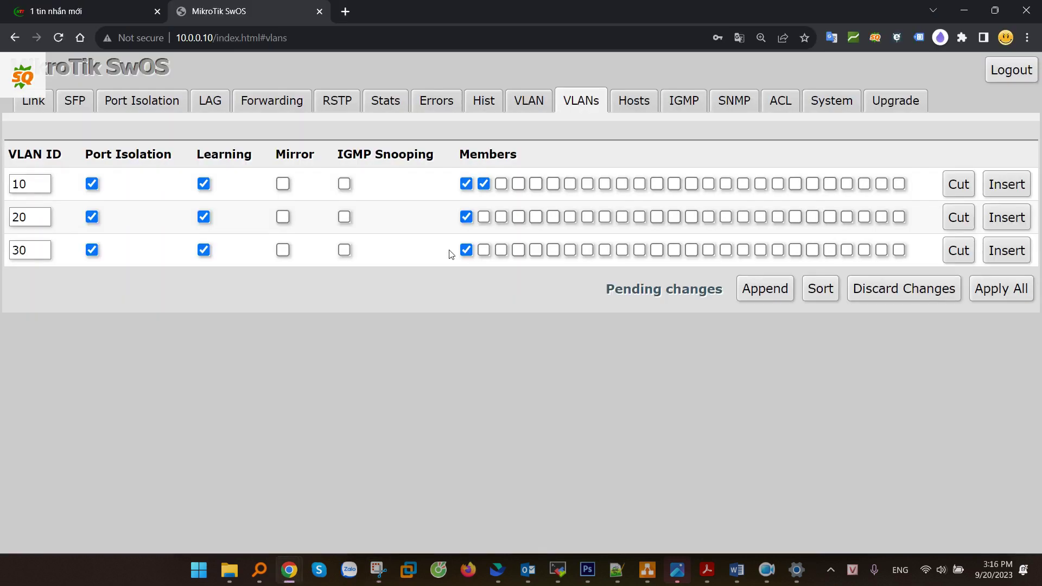
{"action": "left_click", "coordinate": [501, 217]}
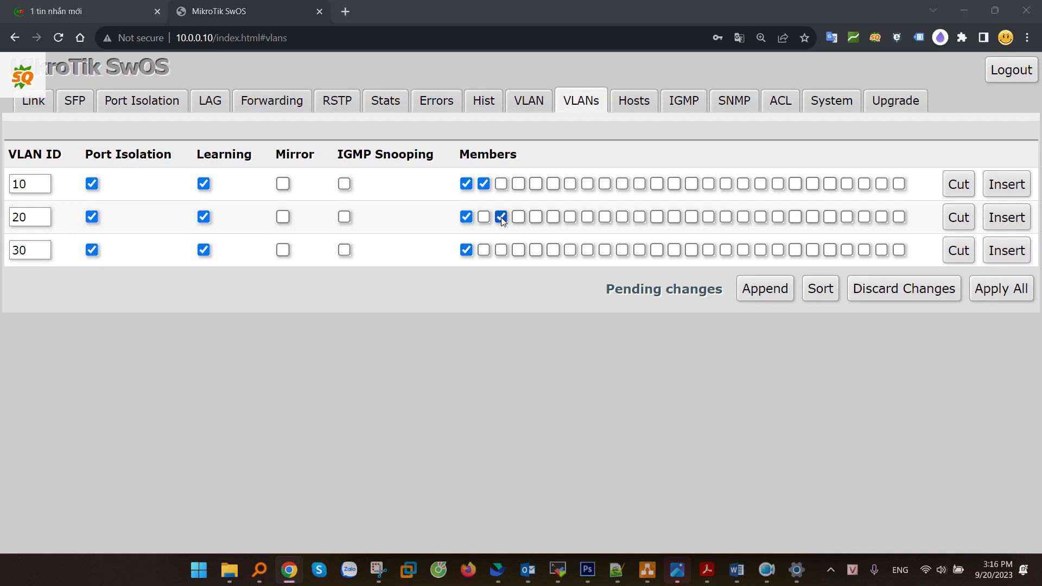
Step: Mark Port4's untagged VLAN30 label in the Snipping Tool diagram and add Port4 as a member of VLAN 30
{"action": "key", "text": "alt+Tab"}
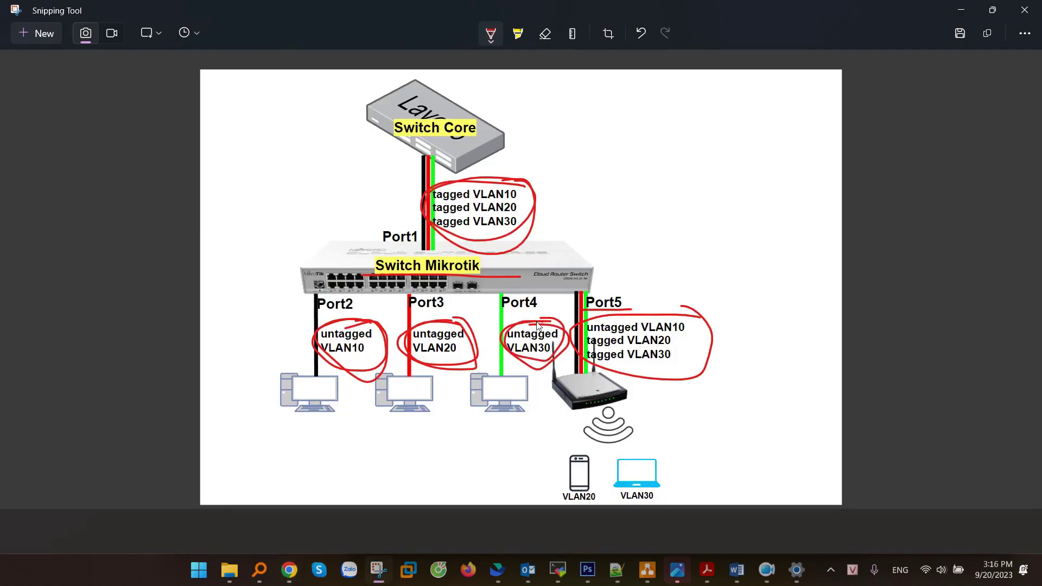
{"action": "key", "text": "alt+Tab"}
{"action": "left_click", "coordinate": [519, 251]}
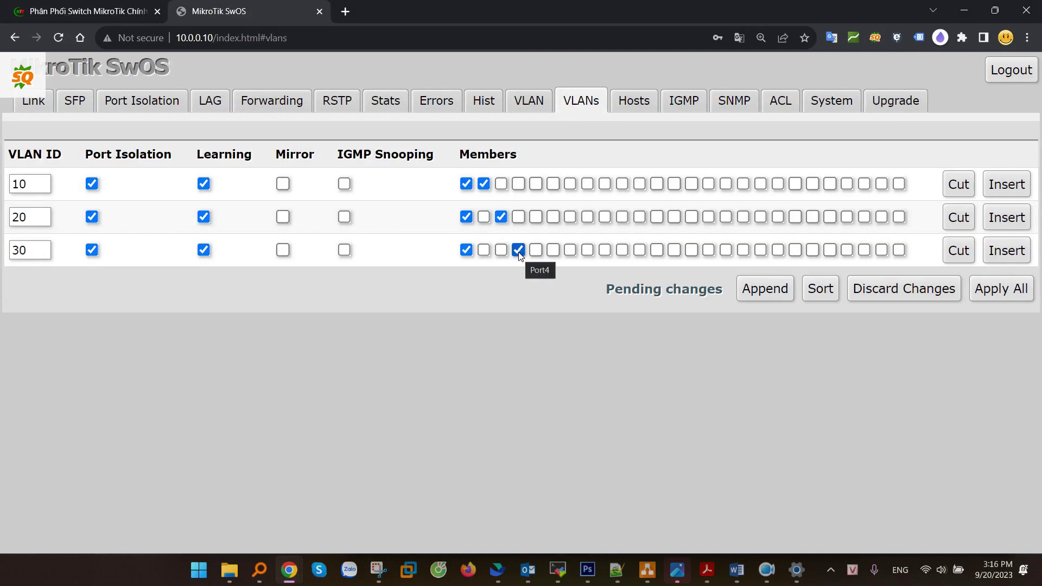
Step: Circle Port5's VLAN labels in the Snipping Tool diagram, add Port5 to VLANs 10, 20 and 30, and apply all VLAN changes
{"action": "key", "text": "alt+Tab"}
{"action": "mouse_move", "coordinate": [703, 322]}
{"action": "left_mouse_down"}
{"action": "mouse_move", "coordinate": [575, 350]}
{"action": "mouse_move", "coordinate": [711, 333]}
{"action": "mouse_move", "coordinate": [688, 324]}
{"action": "left_mouse_up"}
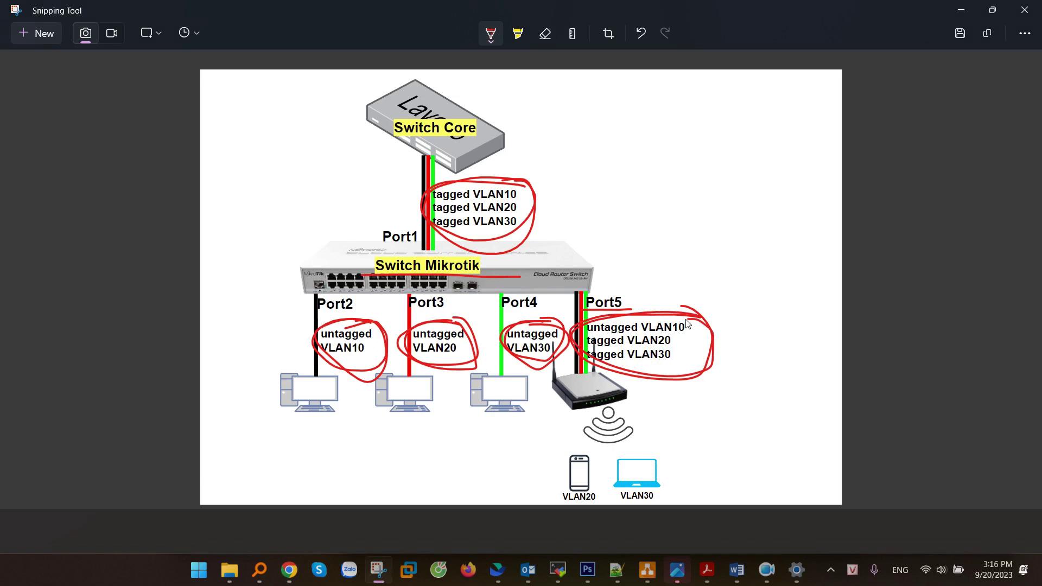
{"action": "key", "text": "alt+Tab"}
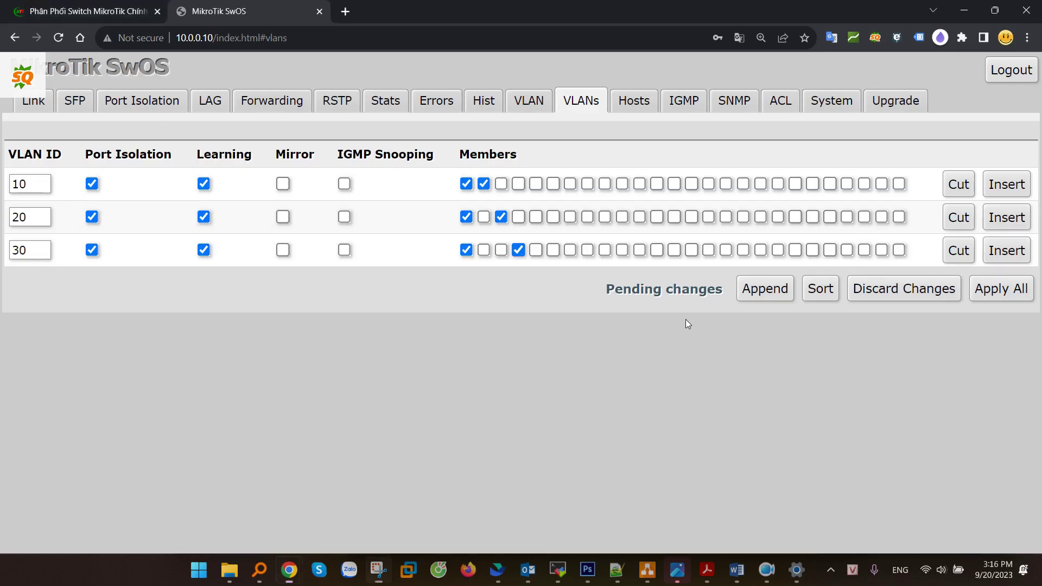
{"action": "left_click", "coordinate": [537, 185]}
{"action": "left_click", "coordinate": [536, 218]}
{"action": "left_click", "coordinate": [536, 250]}
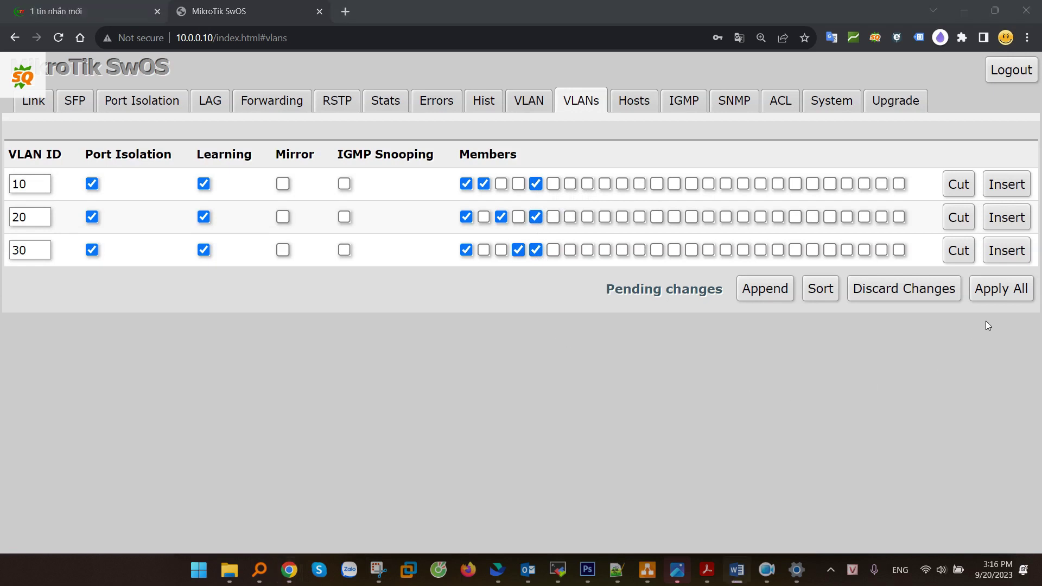
{"action": "left_click", "coordinate": [1008, 291]}
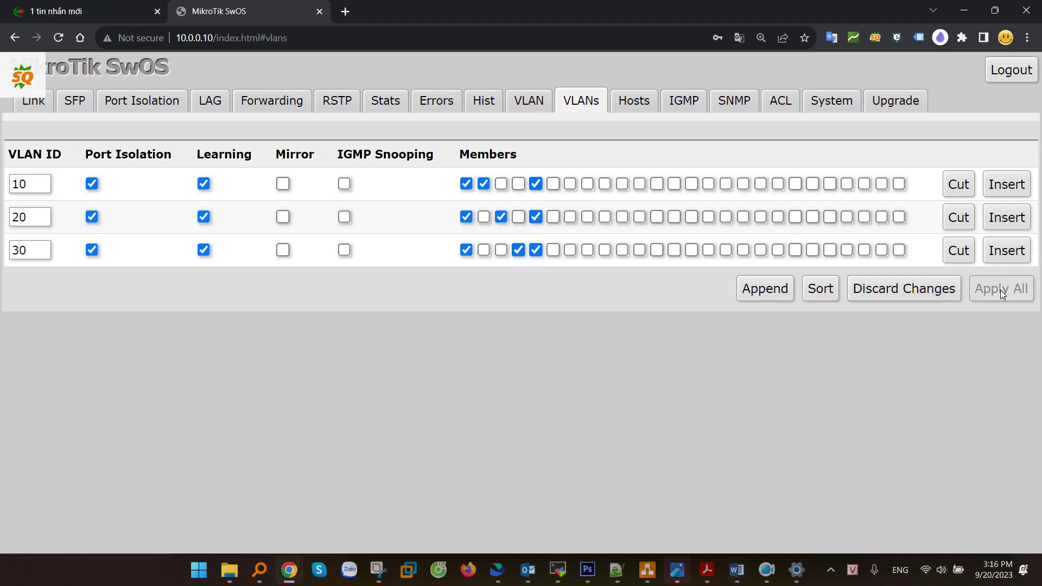
Step: In the per-port VLAN settings, set the VLAN mode of Port1 through Port5 to enabled
{"action": "left_click", "coordinate": [537, 106]}
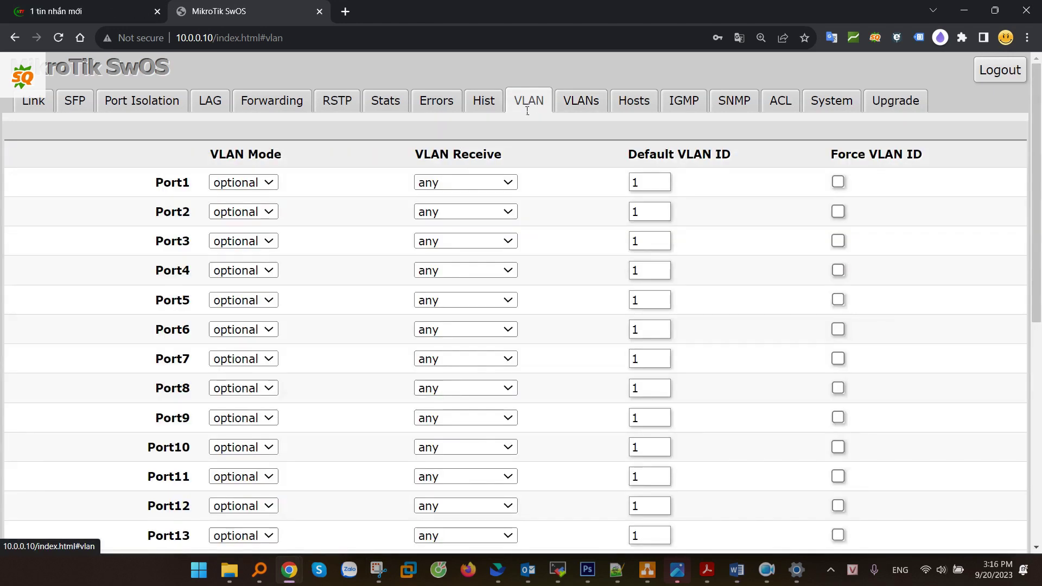
{"action": "left_click_drag", "start_coordinate": [211, 154], "coordinate": [299, 153]}
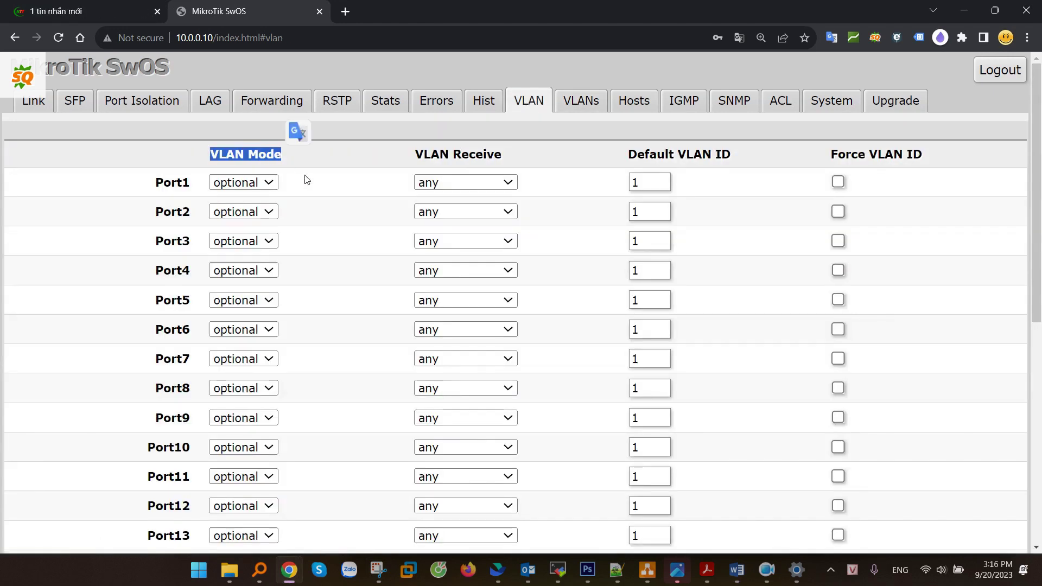
{"action": "left_click", "coordinate": [263, 187]}
{"action": "left_click", "coordinate": [253, 226]}
{"action": "left_click", "coordinate": [243, 212]}
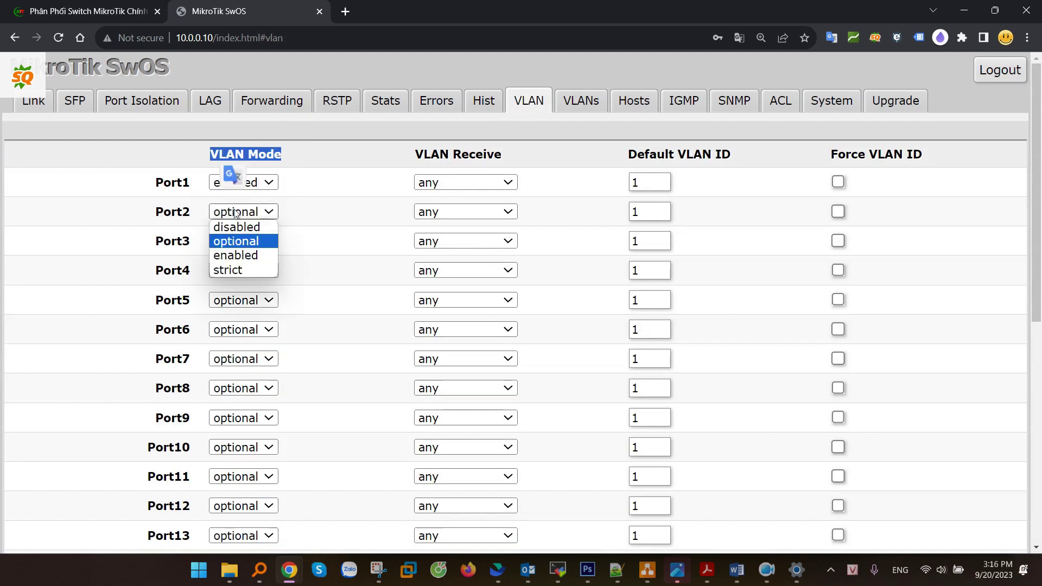
{"action": "left_click", "coordinate": [239, 254]}
{"action": "left_click", "coordinate": [245, 241]}
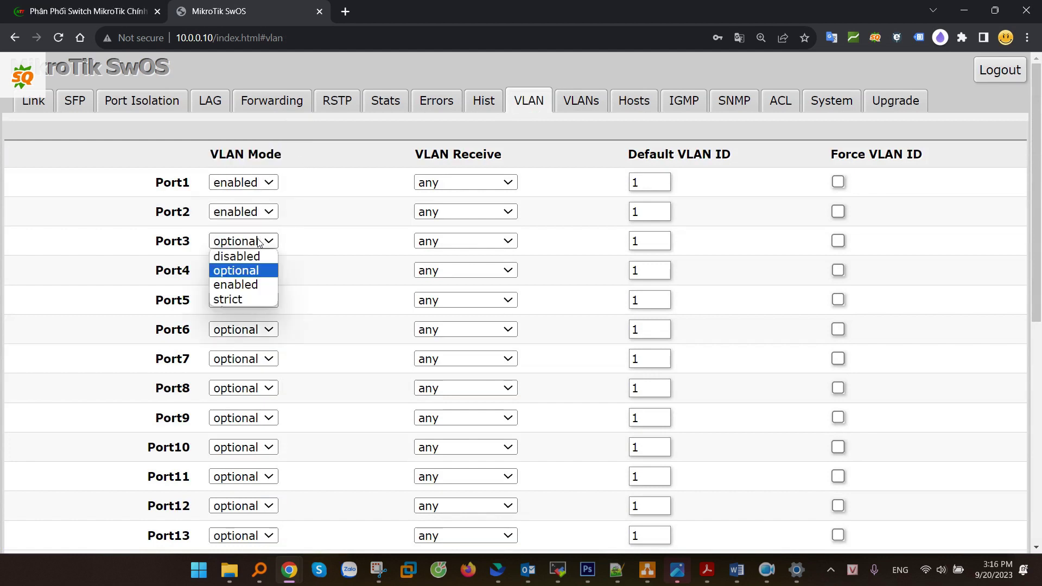
{"action": "left_click", "coordinate": [239, 285]}
{"action": "left_click", "coordinate": [243, 271]}
{"action": "left_click", "coordinate": [239, 314]}
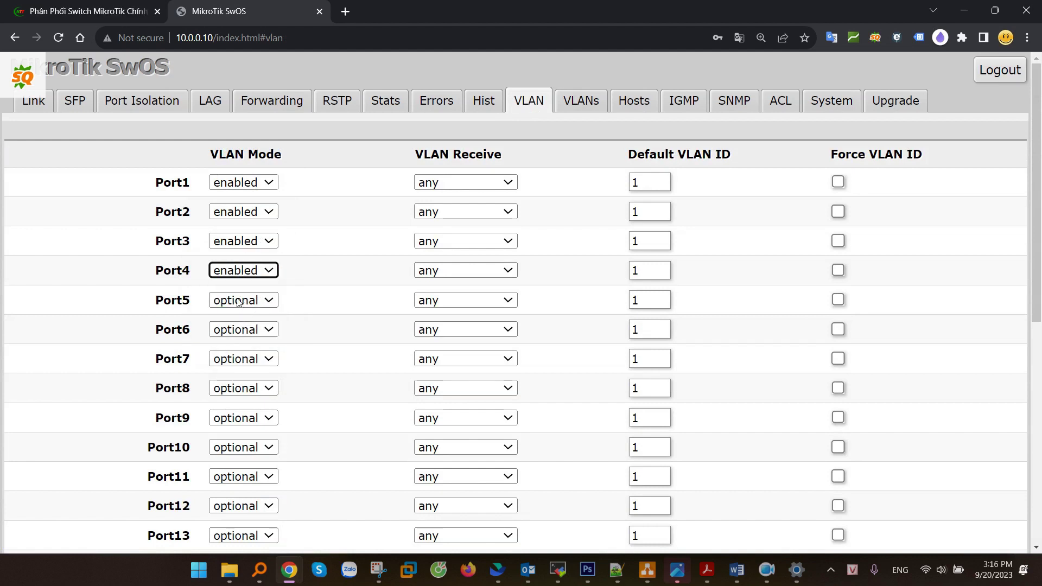
{"action": "left_click", "coordinate": [239, 300]}
{"action": "left_click", "coordinate": [237, 343]}
{"action": "left_click", "coordinate": [342, 293]}
{"action": "left_click_drag", "start_coordinate": [302, 305], "coordinate": [217, 157]}
{"action": "left_click", "coordinate": [384, 243]}
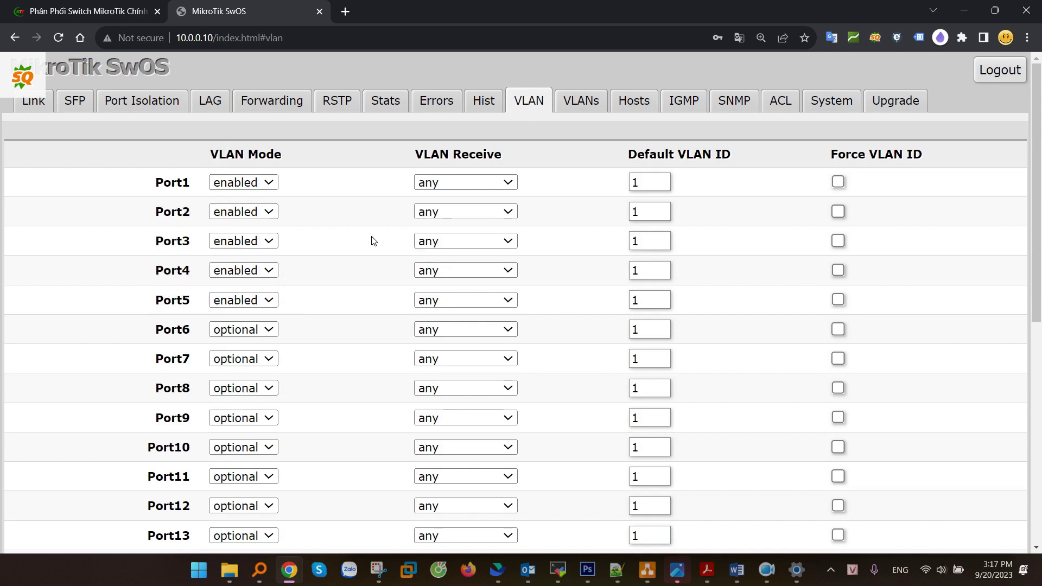
Step: Set the default VLAN ID to 10 for Port2, 20 for Port3 and 30 for Port4
{"action": "left_click_drag", "start_coordinate": [628, 154], "coordinate": [752, 158]}
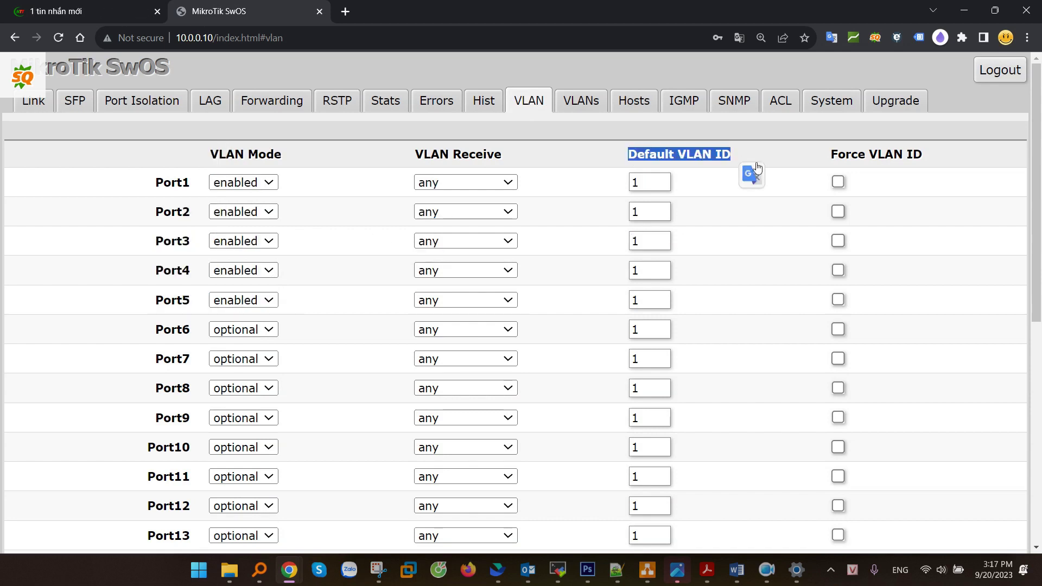
{"action": "left_click", "coordinate": [762, 159]}
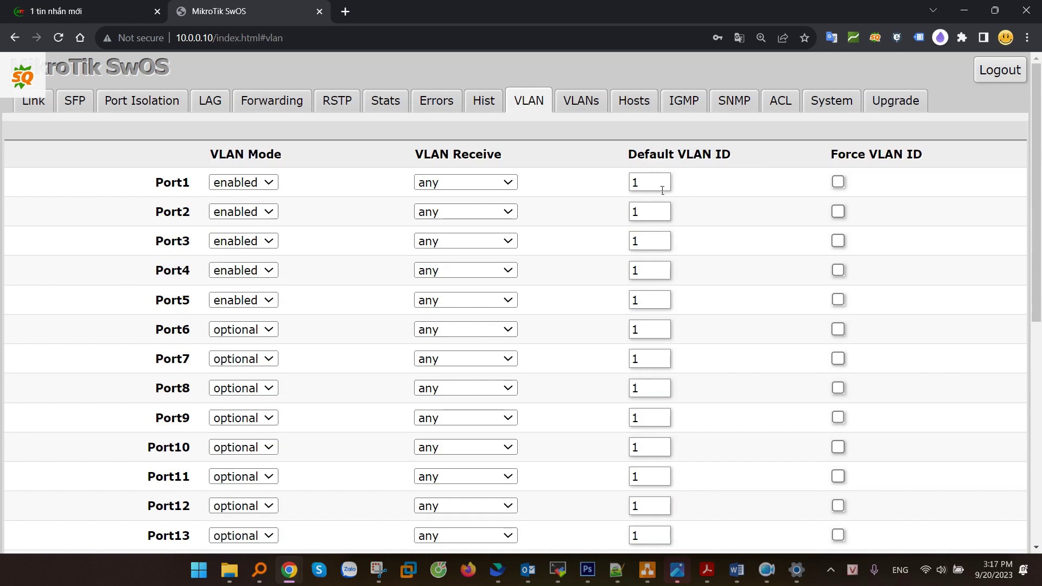
{"action": "left_click_drag", "start_coordinate": [654, 183], "coordinate": [585, 188]}
{"action": "left_click_drag", "start_coordinate": [654, 207], "coordinate": [614, 217]}
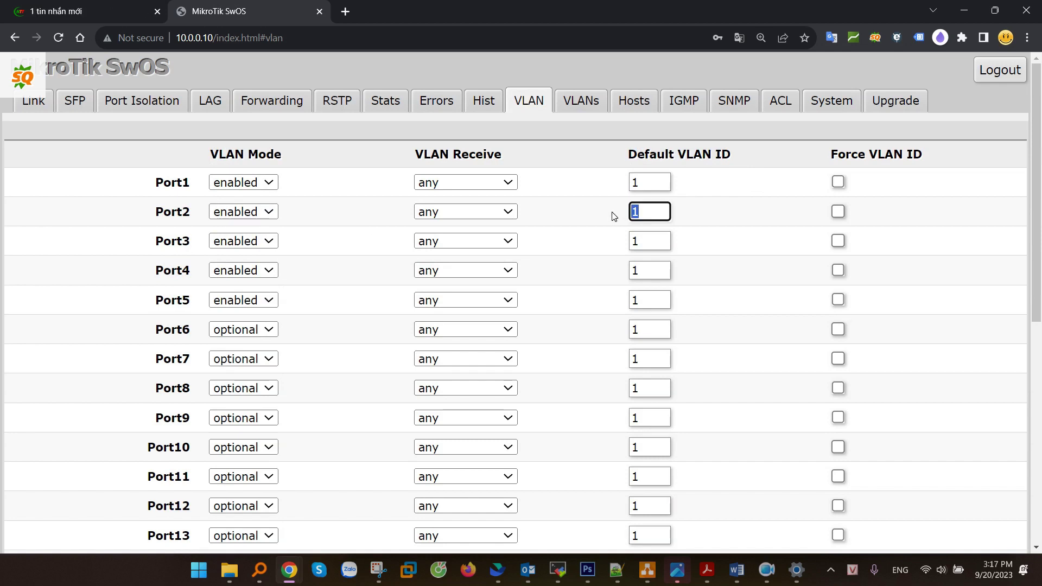
{"action": "type", "text": "10"}
{"action": "double_click", "coordinate": [649, 245]}
{"action": "type", "text": "20"}
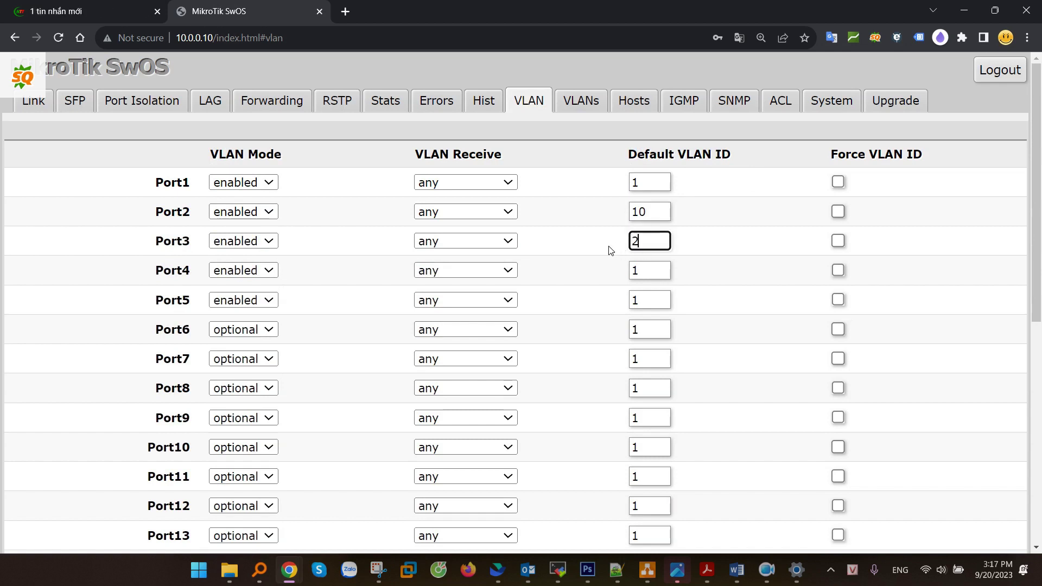
{"action": "double_click", "coordinate": [651, 269]}
{"action": "type", "text": "30"}
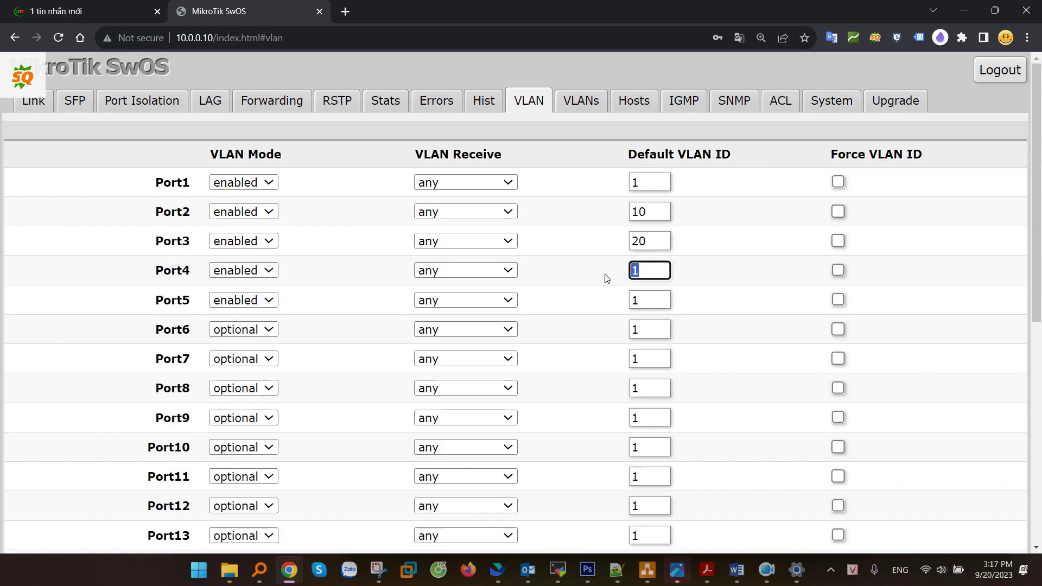
{"action": "left_click", "coordinate": [705, 285]}
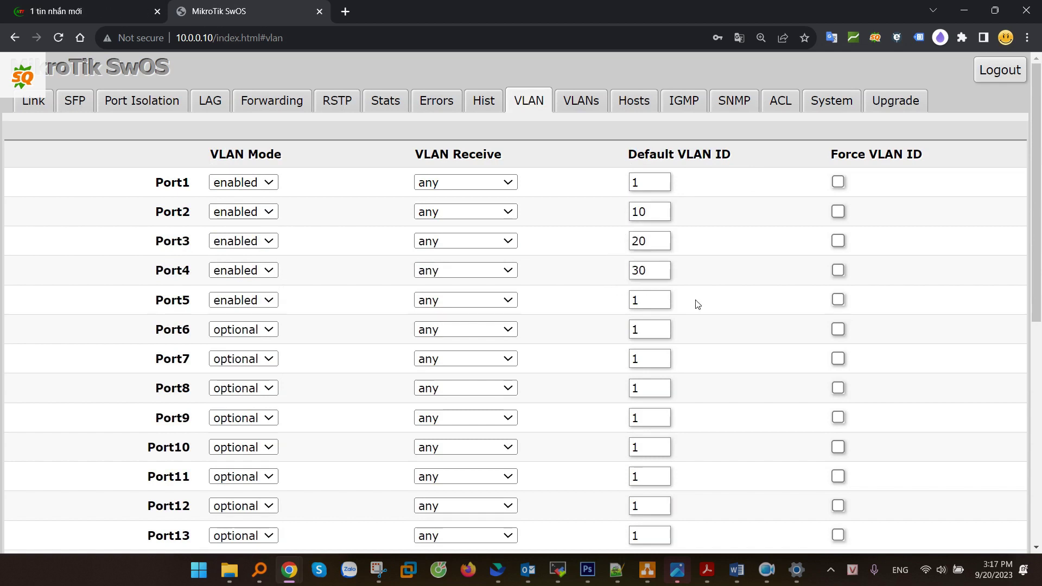
Step: Set the default VLAN ID of Port5 to 10
{"action": "scroll", "coordinate": [669, 304], "scroll_direction": "down", "scroll_amount": 1}
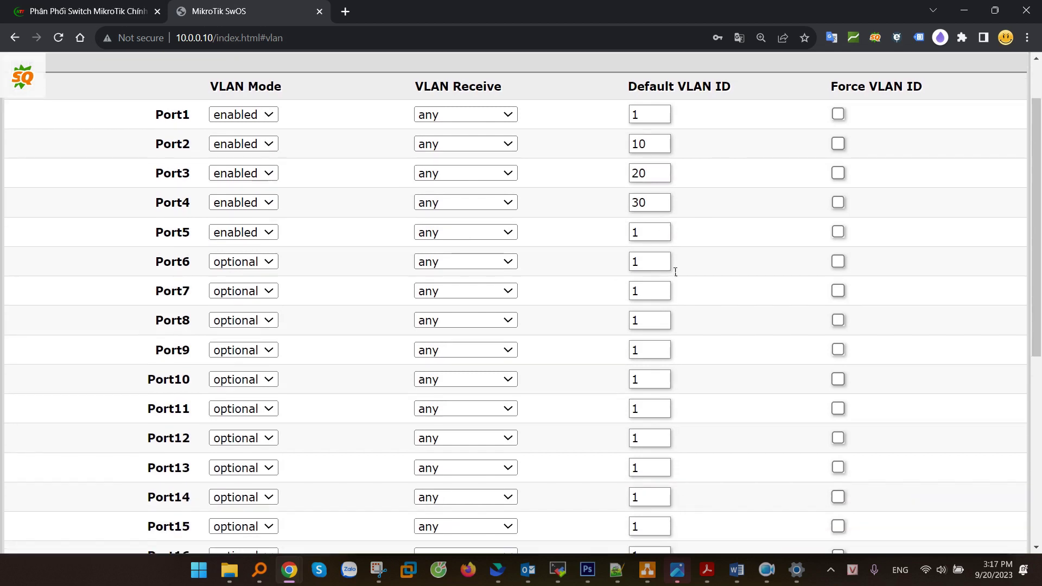
{"action": "scroll", "coordinate": [666, 243], "scroll_direction": "up", "scroll_amount": 1}
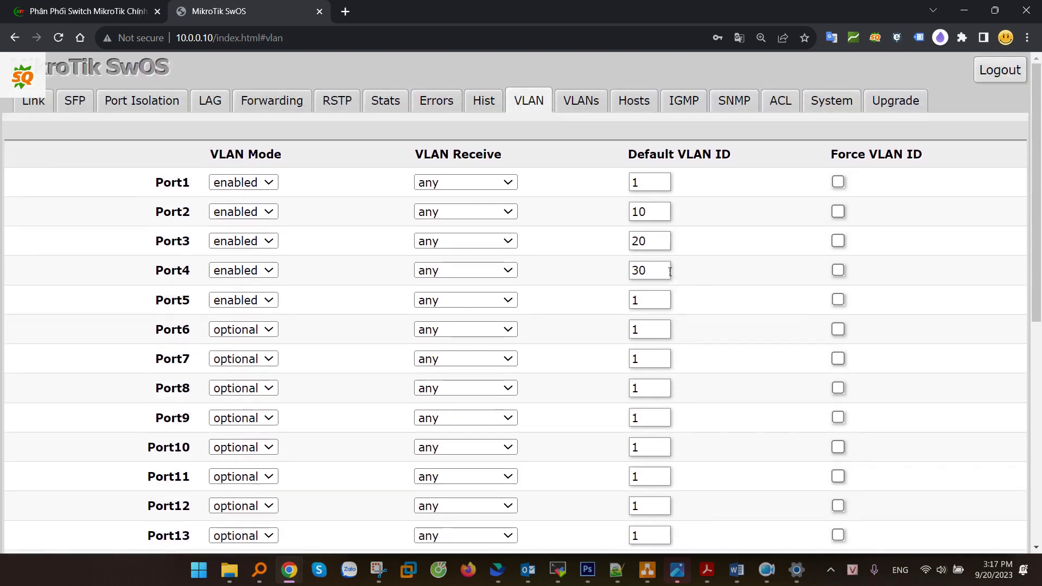
{"action": "left_click", "coordinate": [654, 302]}
{"action": "left_click_drag", "start_coordinate": [653, 303], "coordinate": [601, 305]}
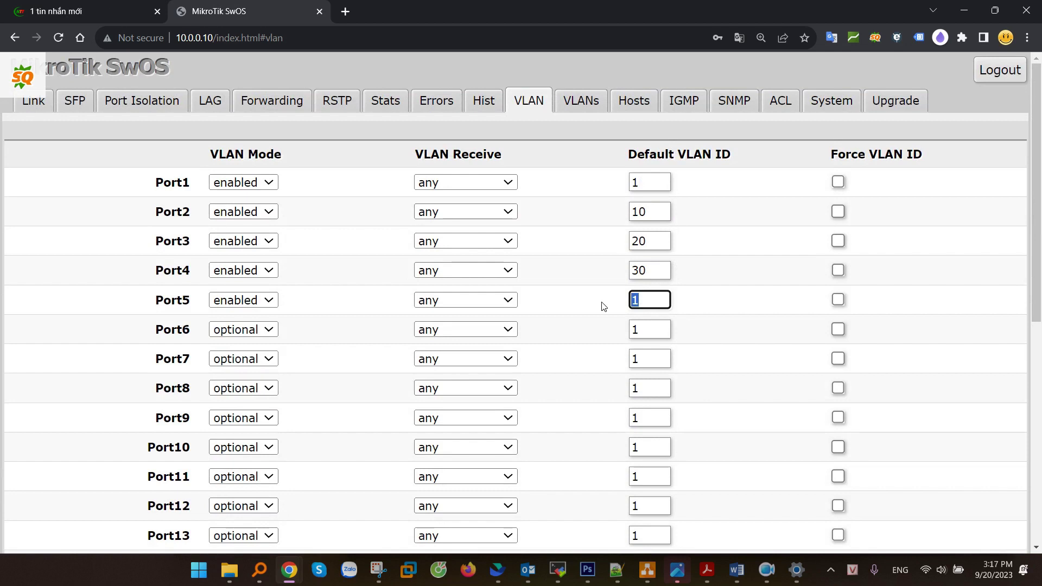
{"action": "type", "text": "10"}
{"action": "left_click", "coordinate": [734, 283]}
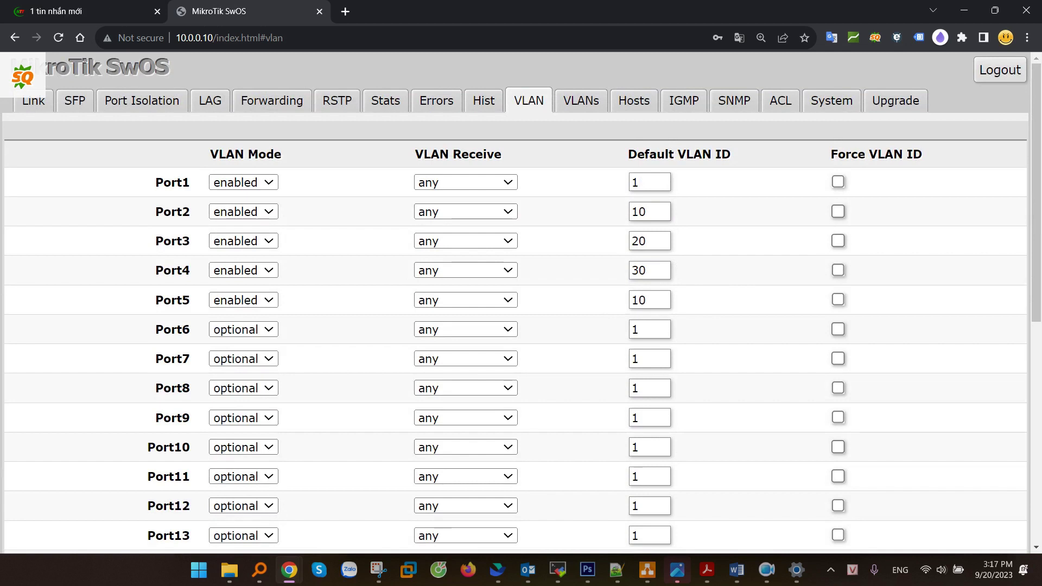
Step: Set VLAN Receive to only untagged for Port2, Port3 and Port4
{"action": "key", "text": "alt+Tab"}
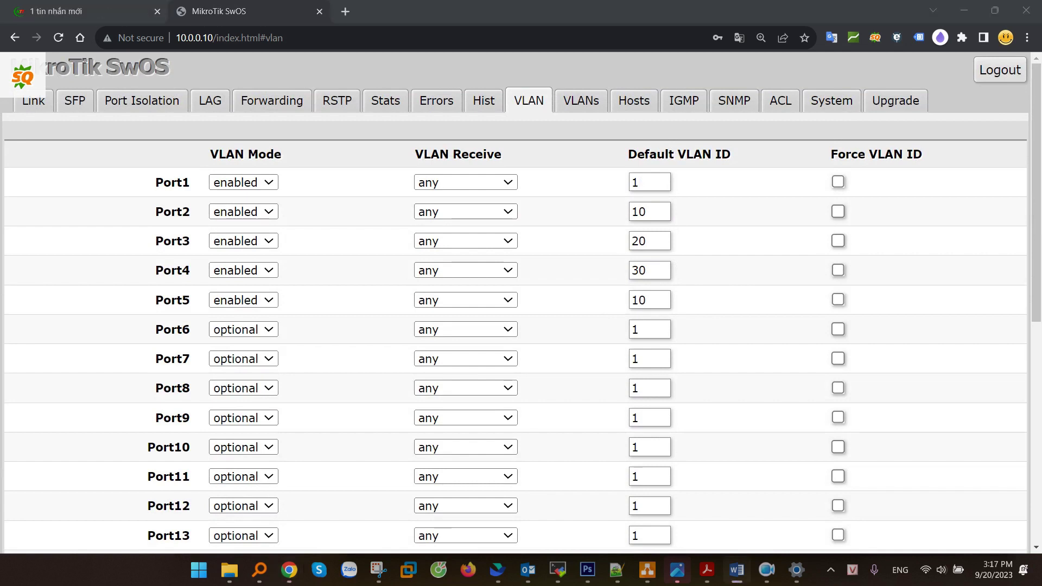
{"action": "left_click_drag", "start_coordinate": [414, 154], "coordinate": [525, 156]}
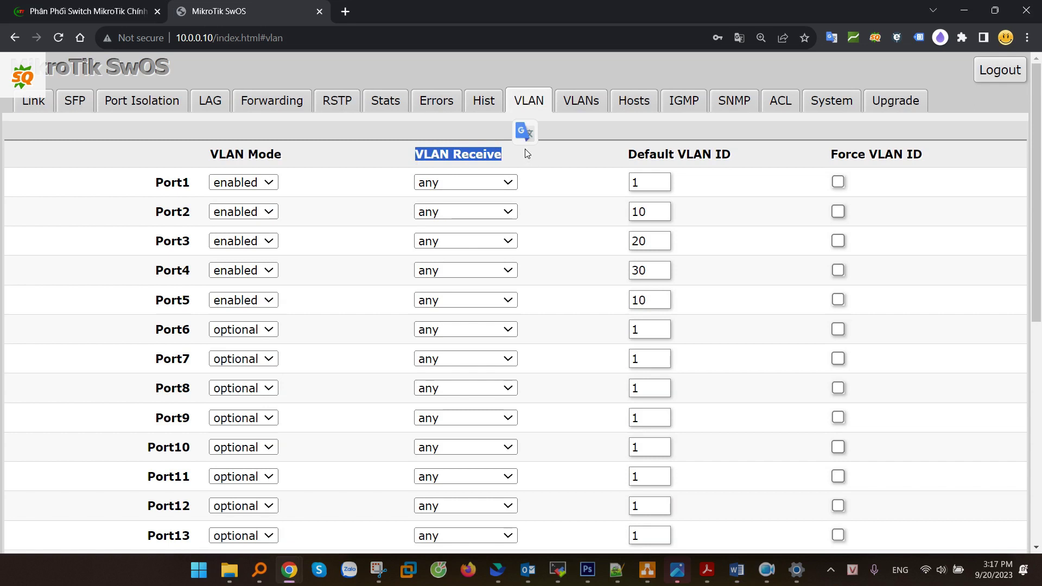
{"action": "left_click", "coordinate": [451, 184]}
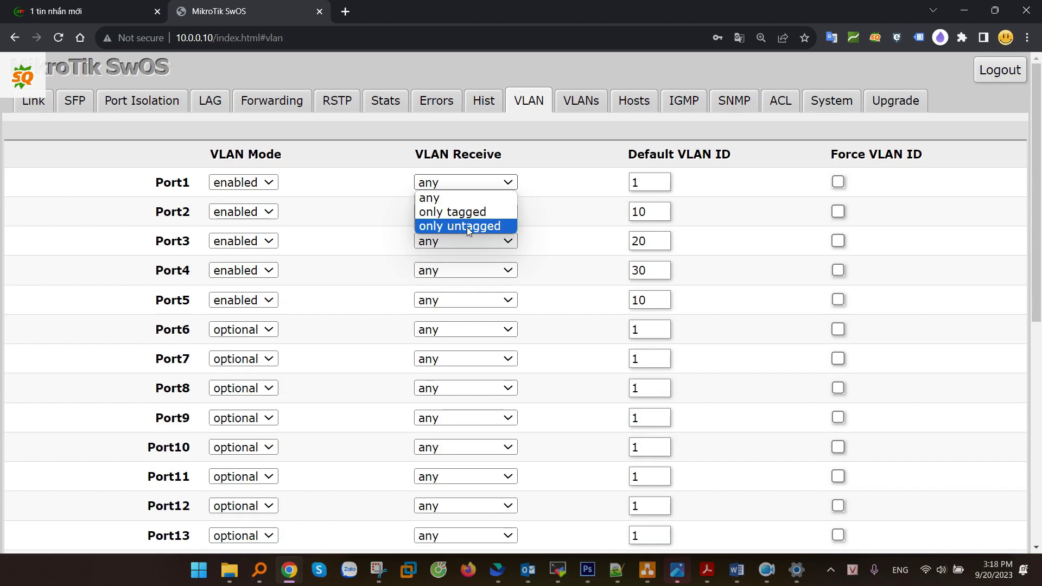
{"action": "left_click", "coordinate": [566, 238]}
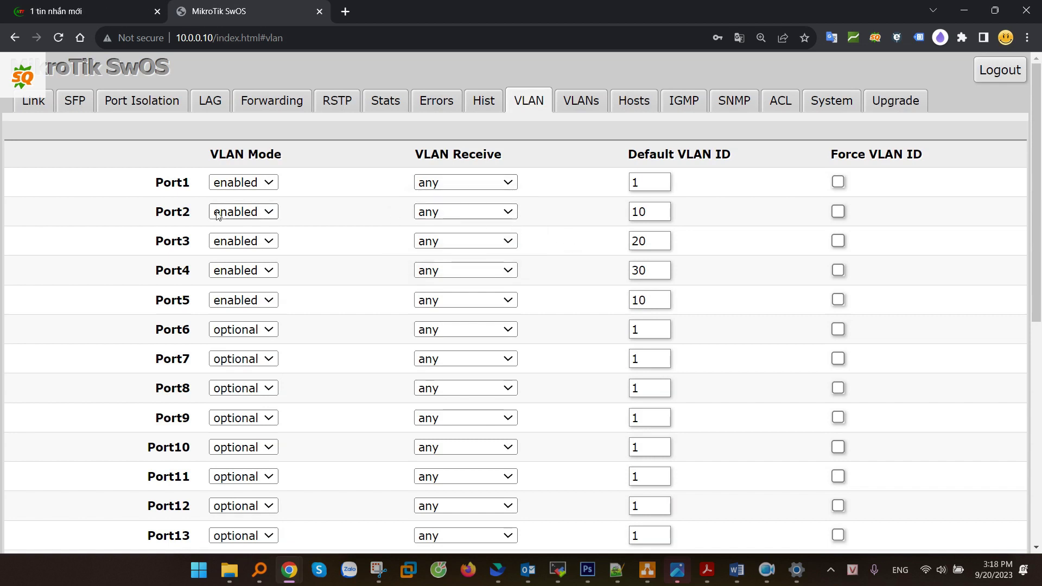
{"action": "left_click_drag", "start_coordinate": [146, 220], "coordinate": [198, 218]}
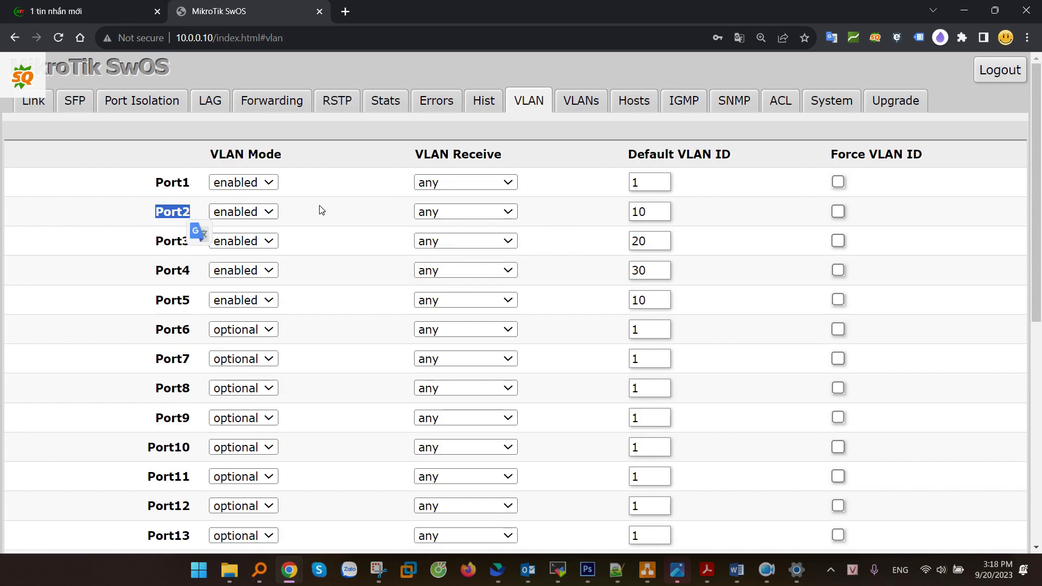
{"action": "left_click", "coordinate": [473, 213]}
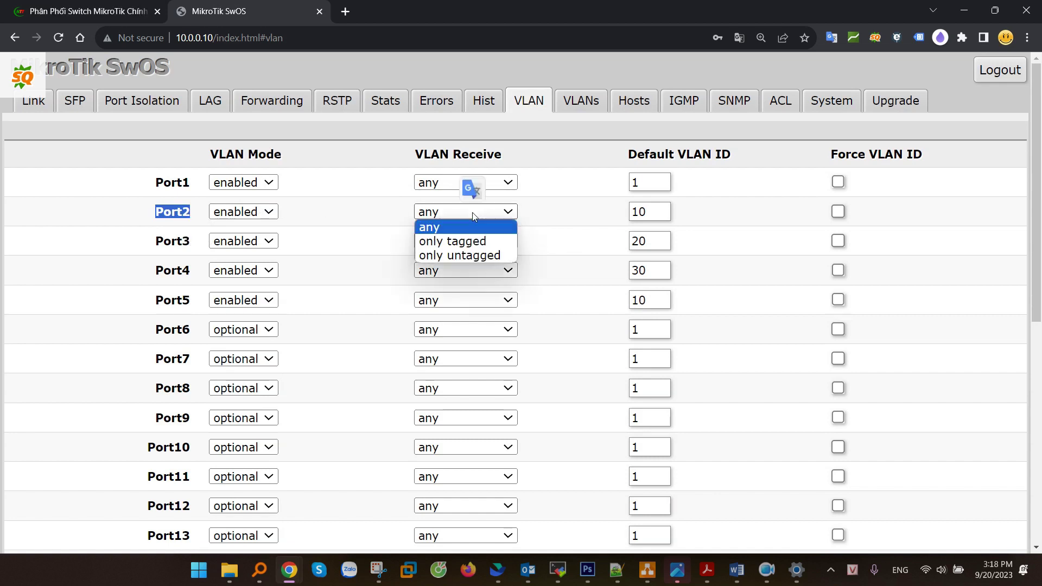
{"action": "left_click", "coordinate": [470, 256]}
{"action": "left_click", "coordinate": [550, 229]}
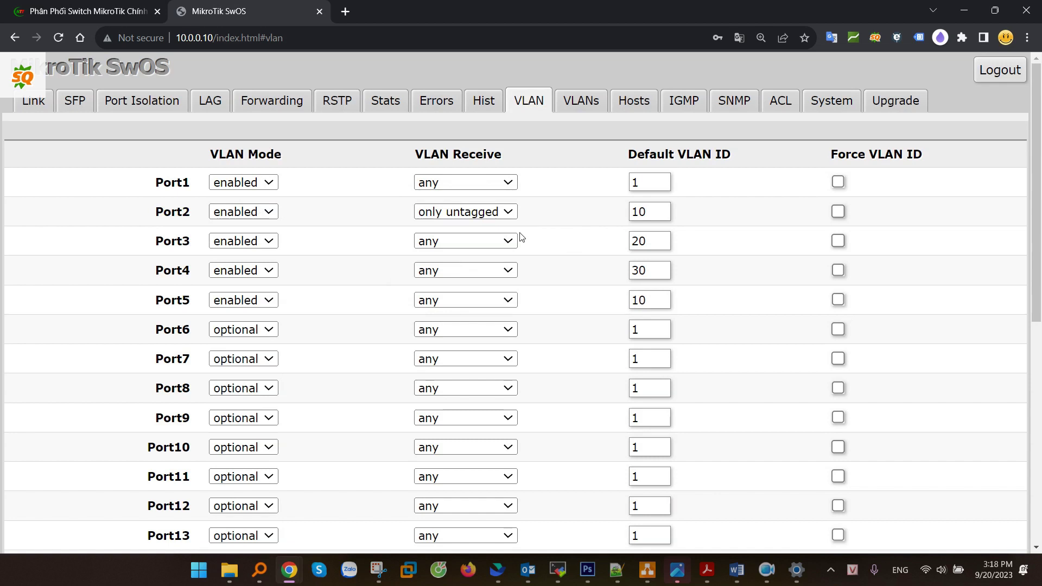
{"action": "left_click", "coordinate": [507, 242]}
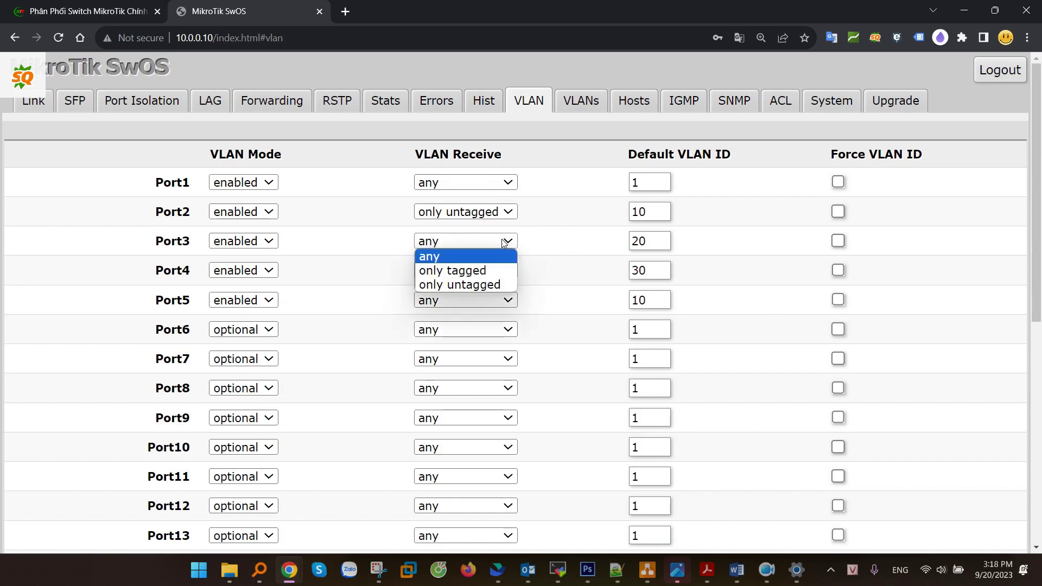
{"action": "left_click", "coordinate": [474, 285]}
{"action": "left_click", "coordinate": [455, 270]}
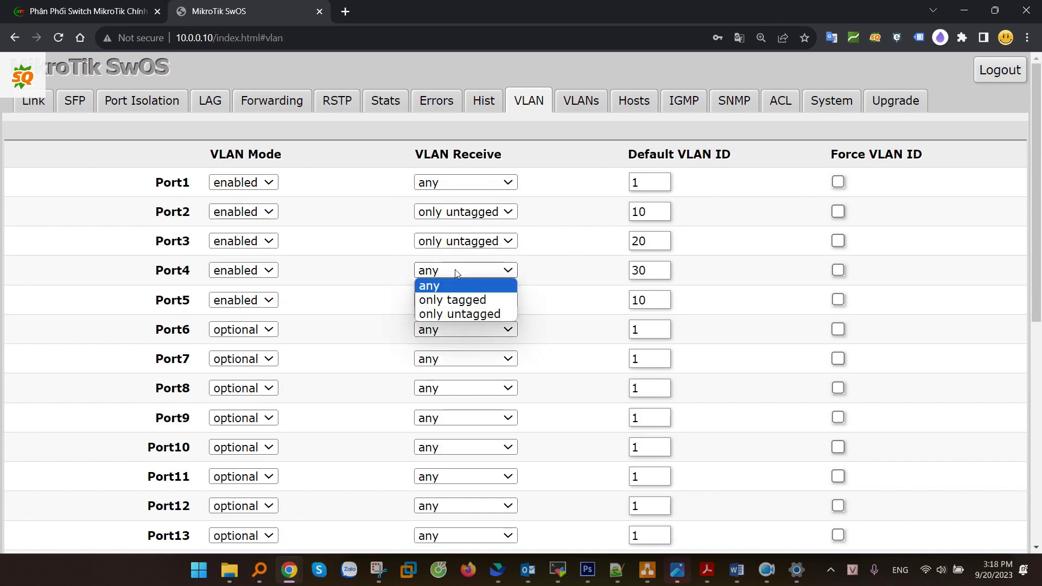
{"action": "left_click", "coordinate": [453, 315]}
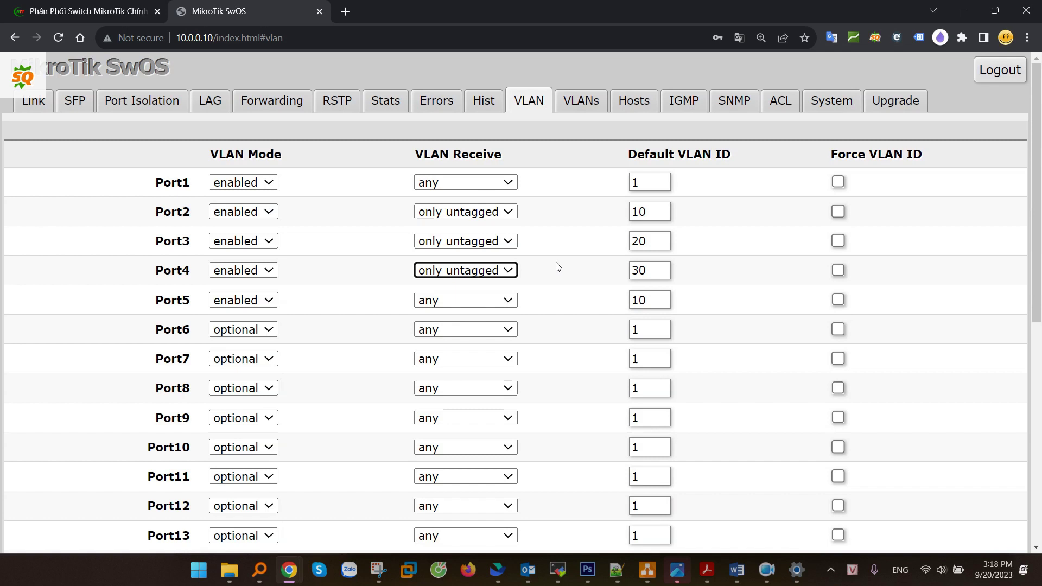
Step: Underline Port1's tagged VLAN labels in the Snipping Tool diagram and set Port1's VLAN Receive to only tagged in the switch settings
{"action": "key", "text": "alt+Tab"}
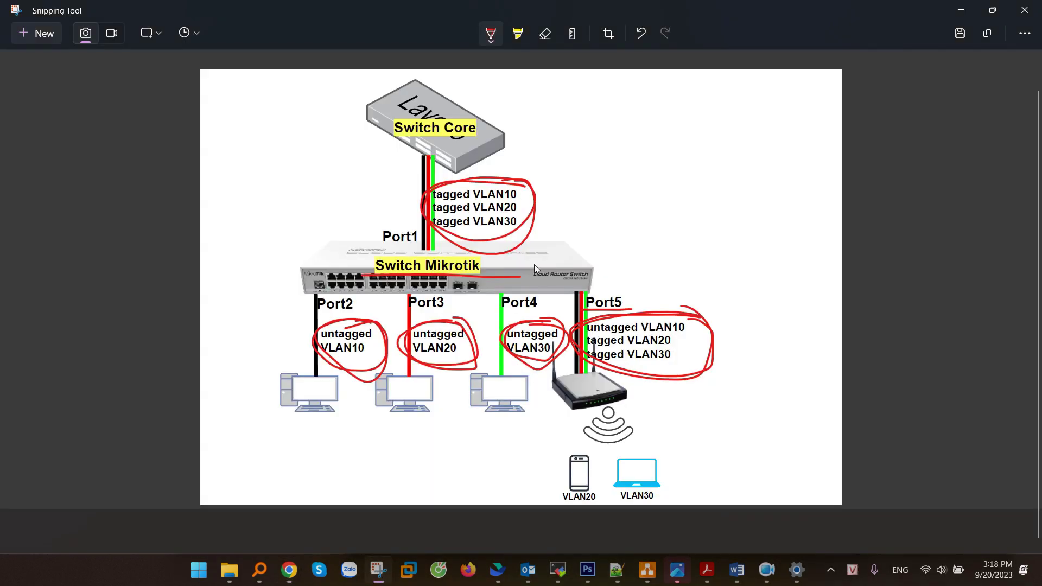
{"action": "mouse_move", "coordinate": [435, 232]}
{"action": "left_mouse_down"}
{"action": "mouse_move", "coordinate": [529, 223]}
{"action": "mouse_move", "coordinate": [451, 232]}
{"action": "mouse_move", "coordinate": [512, 235]}
{"action": "left_mouse_up"}
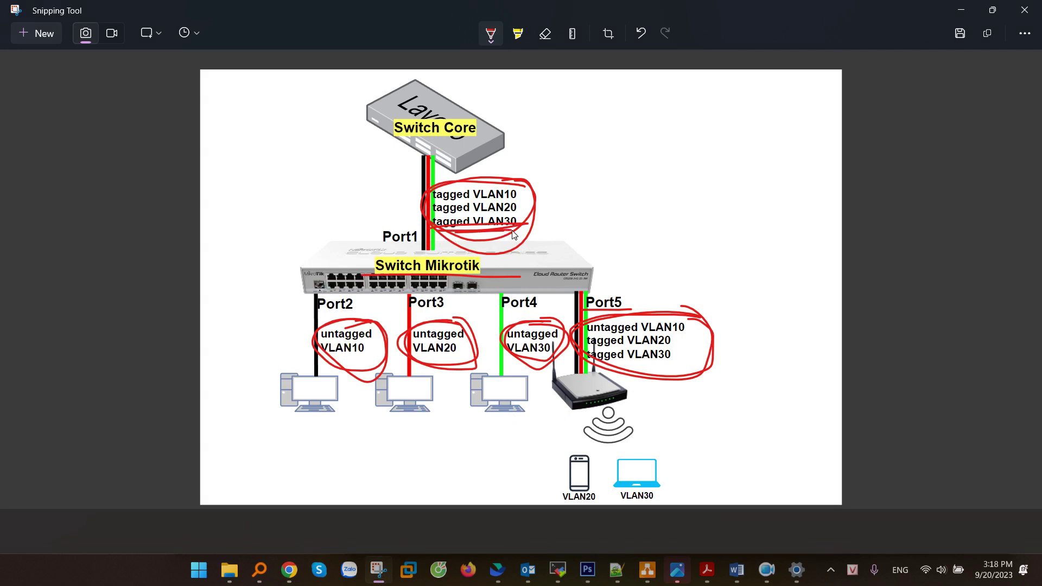
{"action": "key", "text": "alt+Tab"}
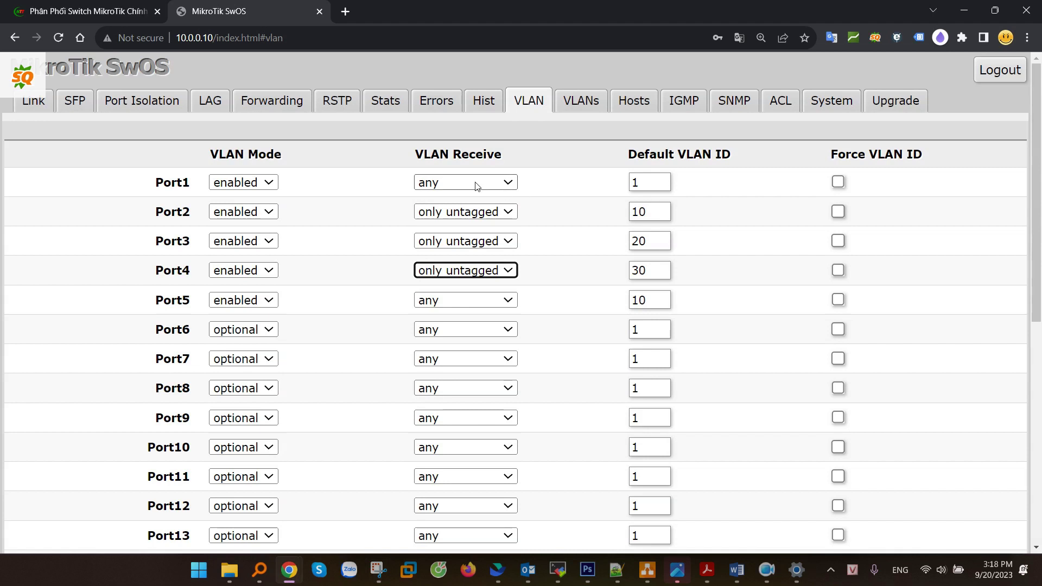
{"action": "left_click", "coordinate": [475, 183]}
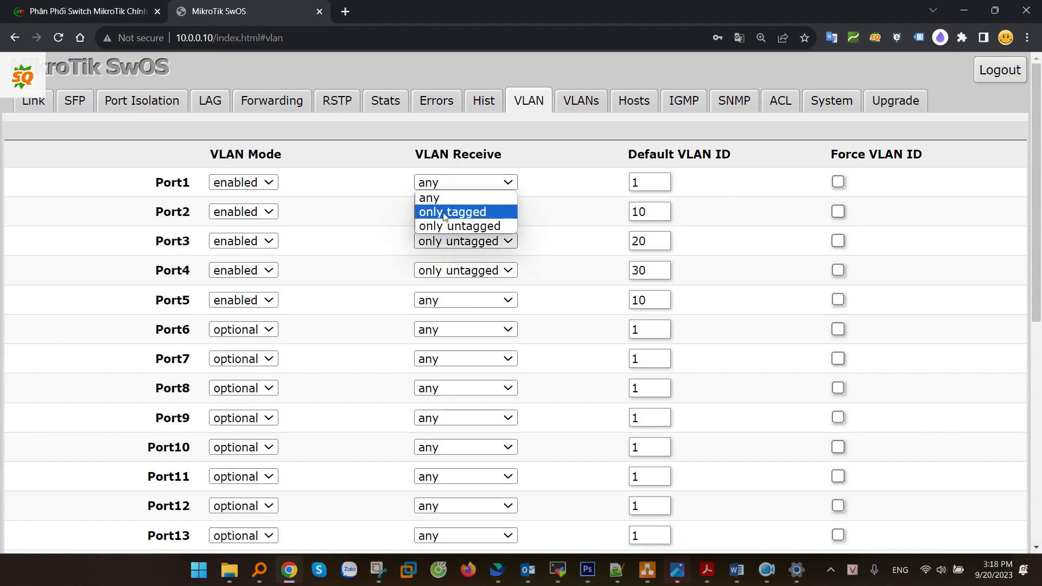
{"action": "left_click", "coordinate": [450, 209]}
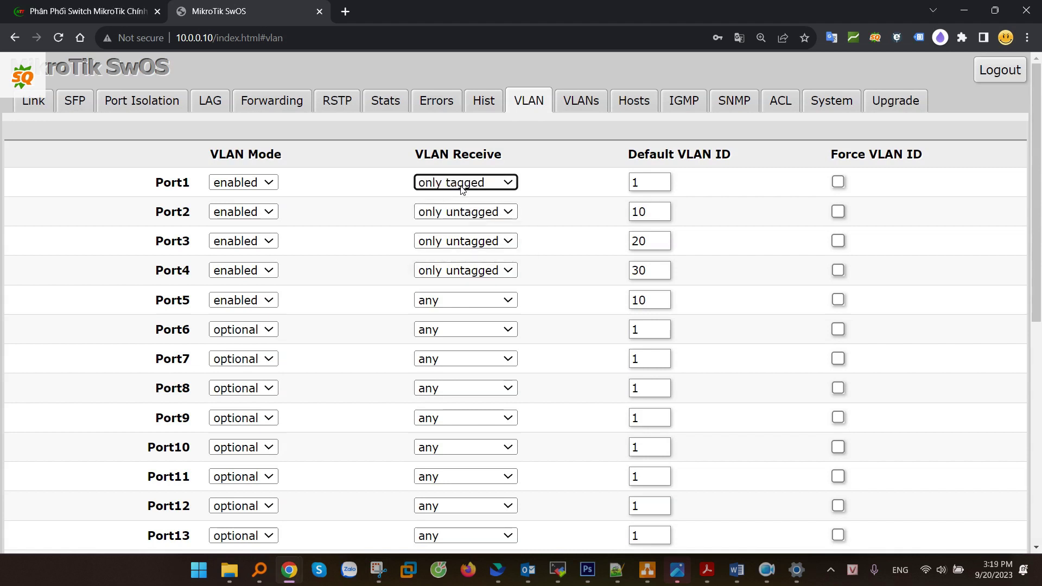
Step: Underline Port5's untagged and tagged VLAN labels in the Snipping Tool diagram and choose any as Port5's VLAN Receive in the switch settings
{"action": "key", "text": "alt+Tab"}
{"action": "left_click_drag", "start_coordinate": [588, 331], "coordinate": [683, 331]}
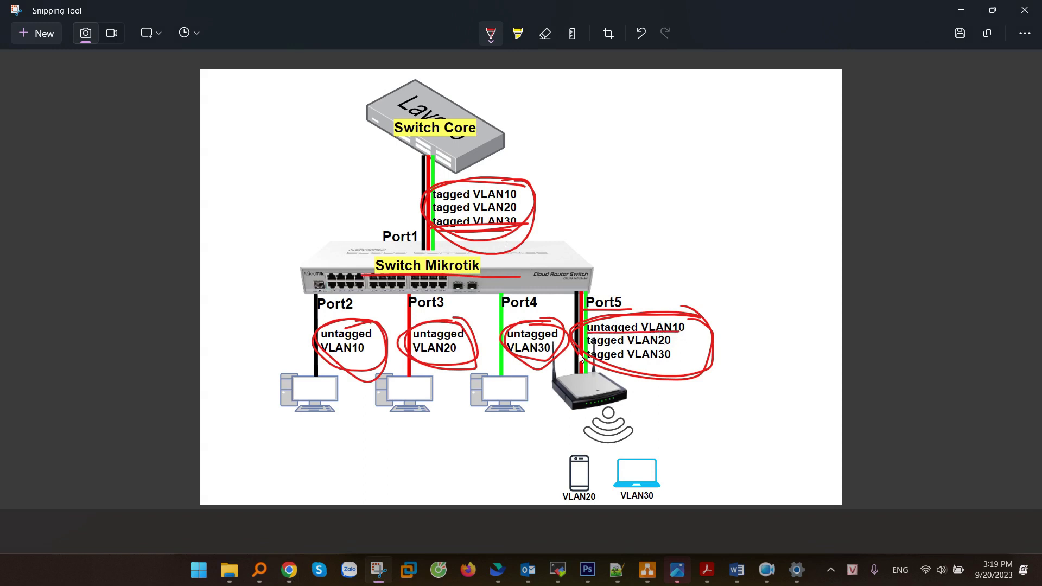
{"action": "mouse_move", "coordinate": [587, 346]}
{"action": "left_mouse_down"}
{"action": "mouse_move", "coordinate": [671, 348]}
{"action": "mouse_move", "coordinate": [655, 363]}
{"action": "left_mouse_up"}
{"action": "key", "text": "alt+Tab"}
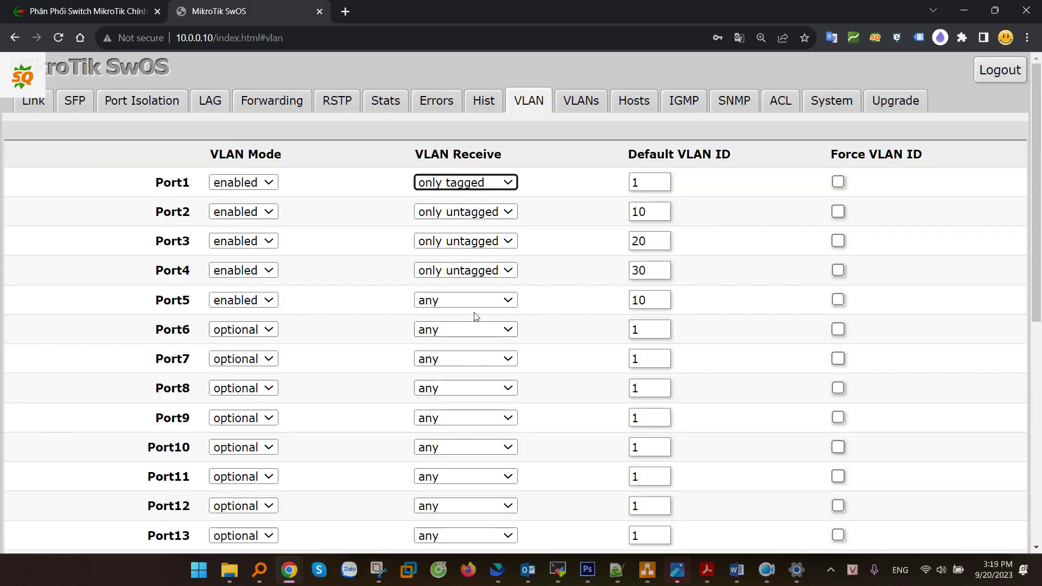
{"action": "left_click", "coordinate": [444, 304]}
{"action": "left_click", "coordinate": [442, 316]}
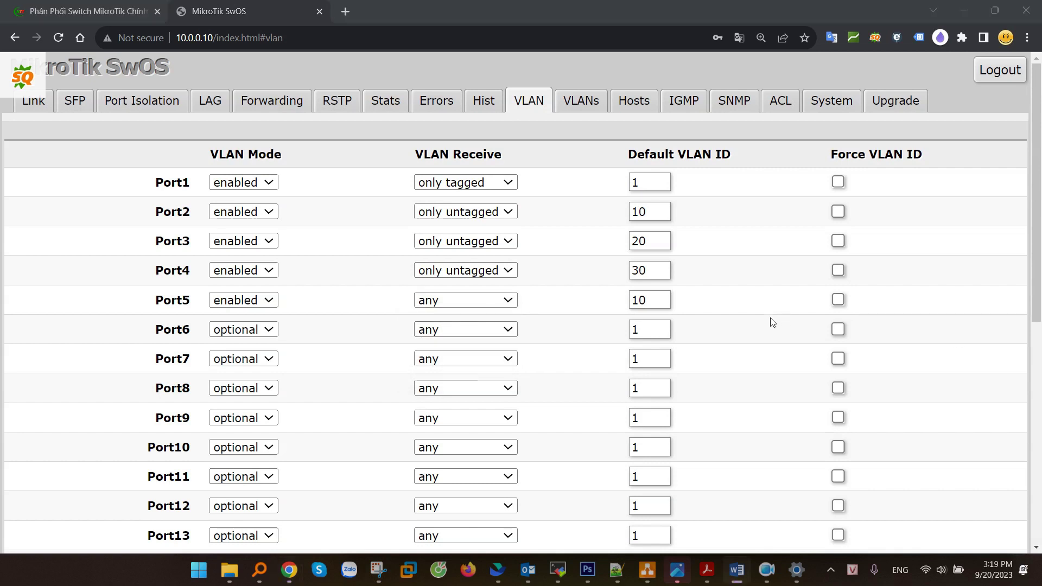
Step: Apply all pending per-port VLAN changes
{"action": "scroll", "coordinate": [771, 321], "scroll_direction": "down", "scroll_amount": 7}
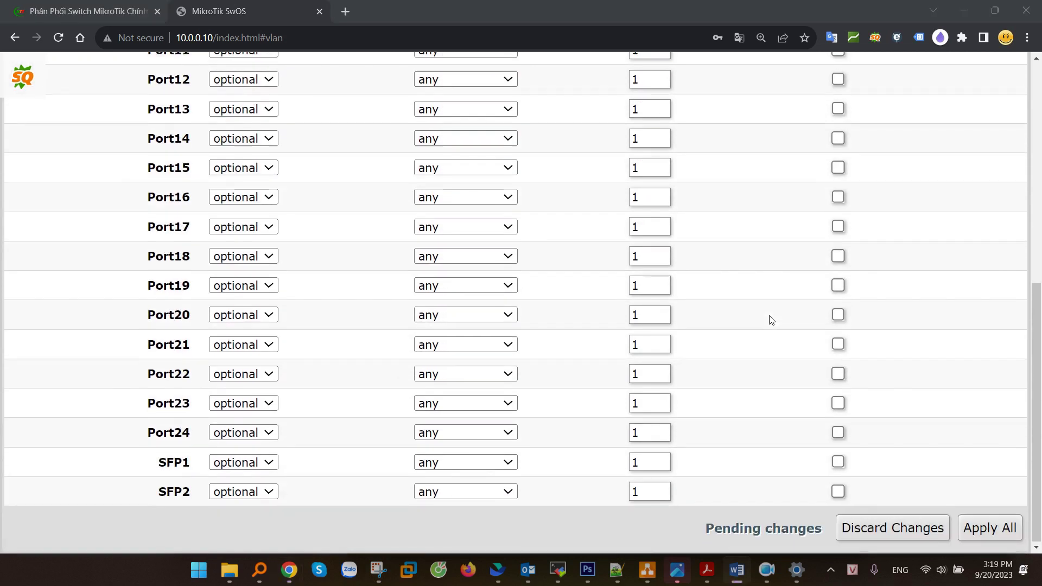
{"action": "left_click", "coordinate": [993, 530]}
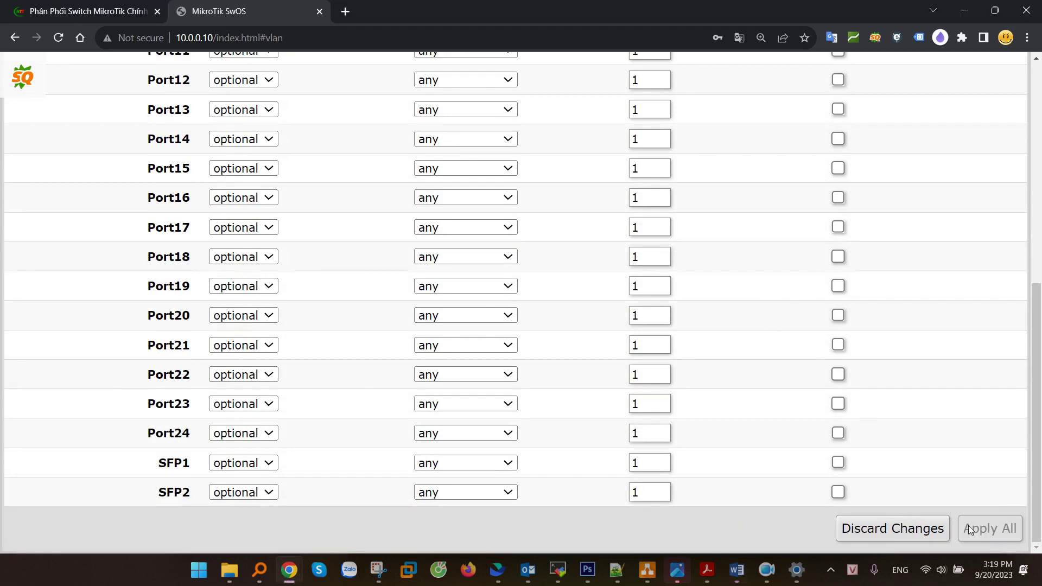
{"action": "scroll", "coordinate": [906, 380], "scroll_direction": "up", "scroll_amount": 8}
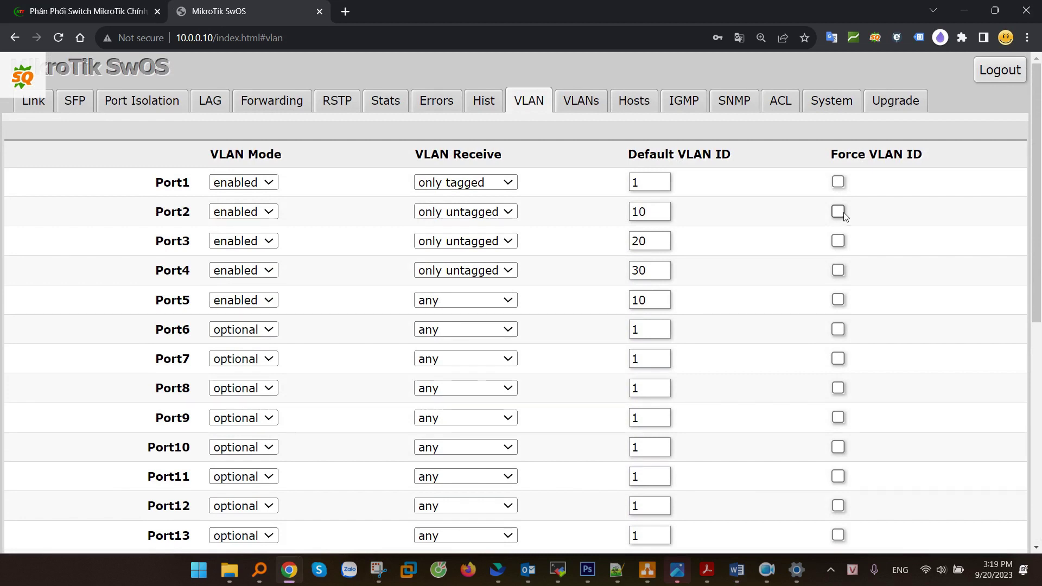
Step: In the link aggregation (LAG) settings, set Port1's mode to active
{"action": "left_click", "coordinate": [210, 101]}
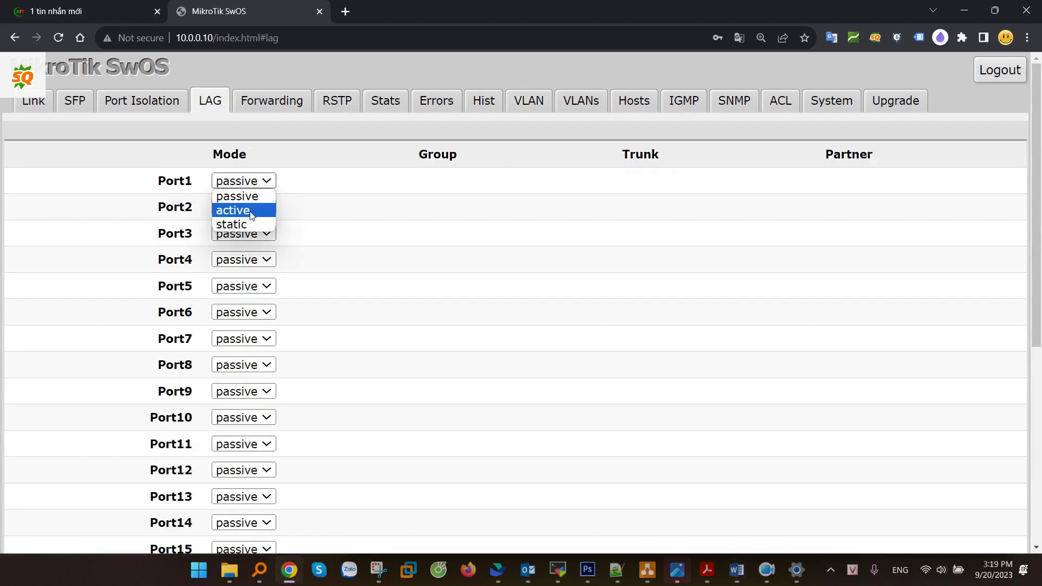
{"action": "left_click", "coordinate": [250, 210]}
{"action": "left_click", "coordinate": [250, 209]}
{"action": "left_click", "coordinate": [340, 195]}
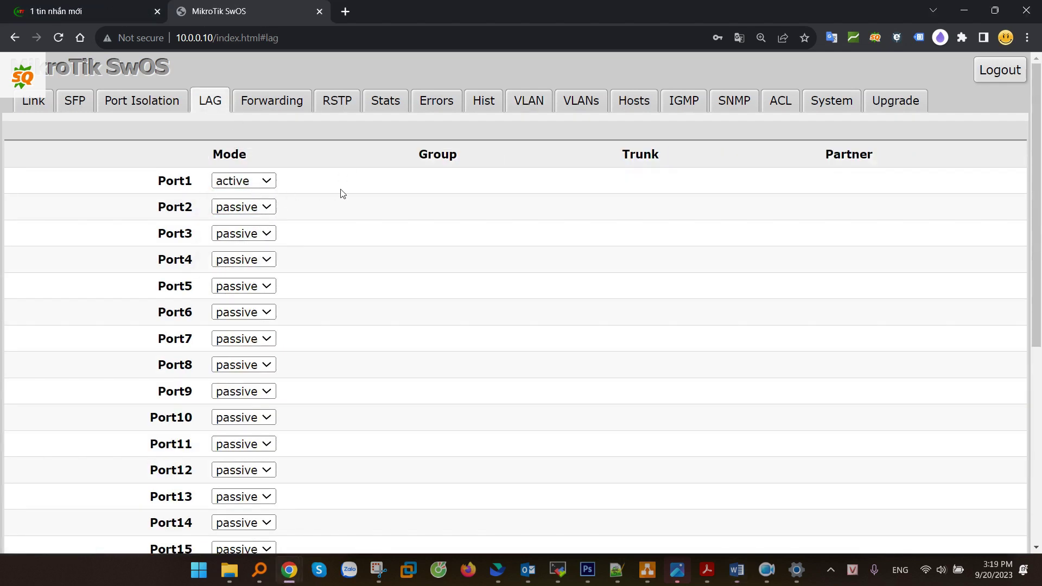
Step: Look through the port isolation matrix of the switch
{"action": "left_click", "coordinate": [162, 108]}
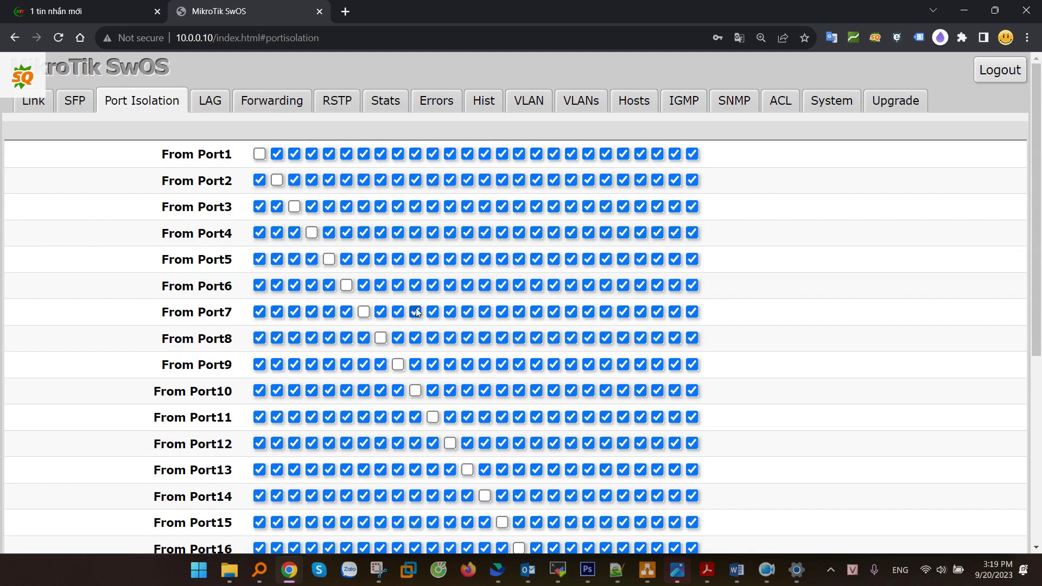
{"action": "scroll", "coordinate": [399, 289], "scroll_direction": "down", "scroll_amount": 2}
{"action": "scroll", "coordinate": [399, 288], "scroll_direction": "up", "scroll_amount": 1}
{"action": "scroll", "coordinate": [399, 293], "scroll_direction": "up", "scroll_amount": 2}
Step: Append a blank rule to the access control list (ACL)
{"action": "left_click", "coordinate": [776, 106]}
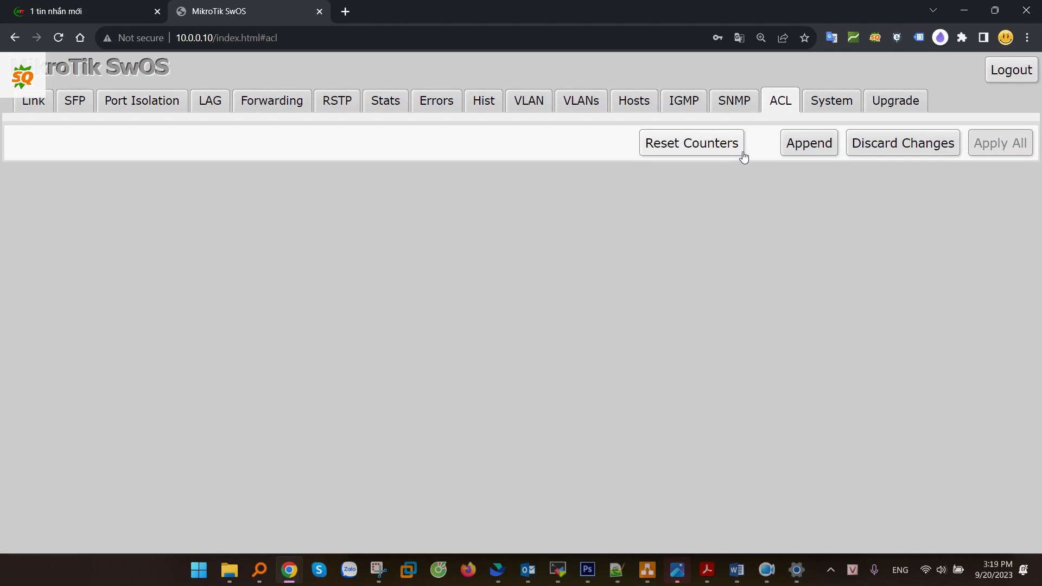
{"action": "left_click", "coordinate": [822, 146]}
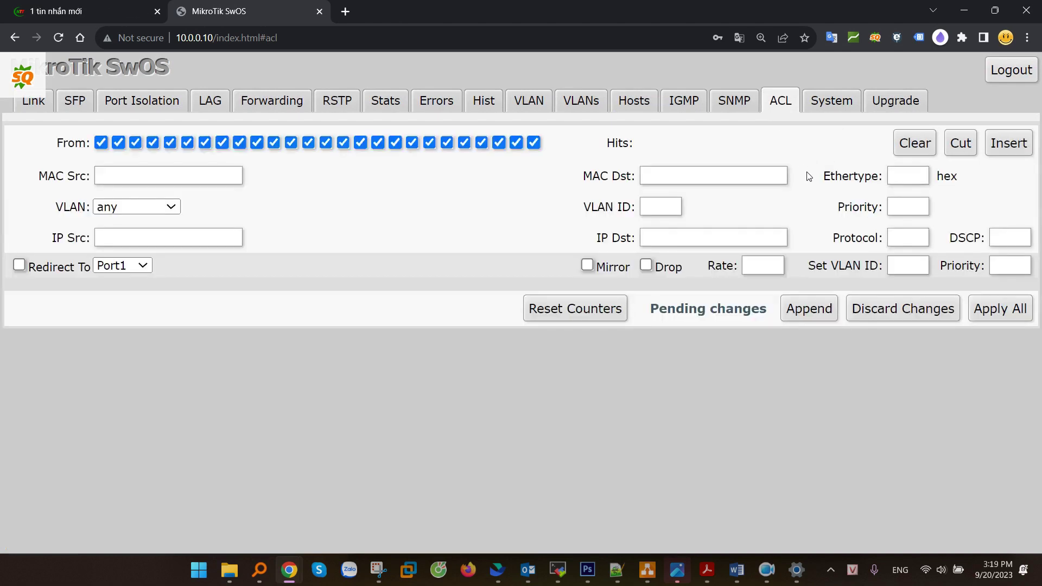
{"action": "key", "text": "ctrl+minus"}
{"action": "key", "text": "ctrl+minus"}
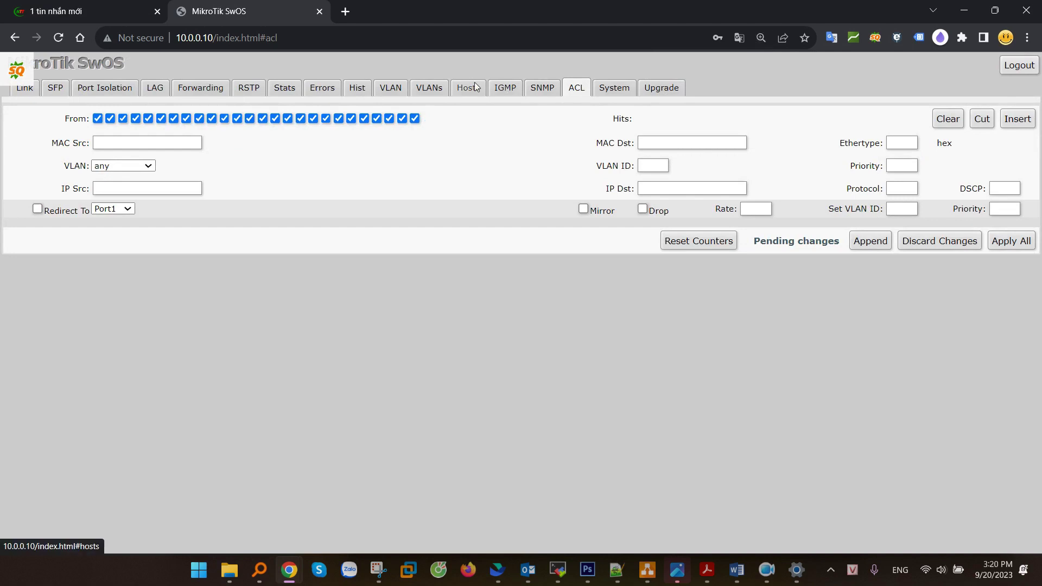
Step: Examine the system settings, especially the DHCP & PPPoE Snooping section
{"action": "left_click", "coordinate": [614, 87]}
{"action": "scroll", "coordinate": [160, 332], "scroll_direction": "down", "scroll_amount": 2}
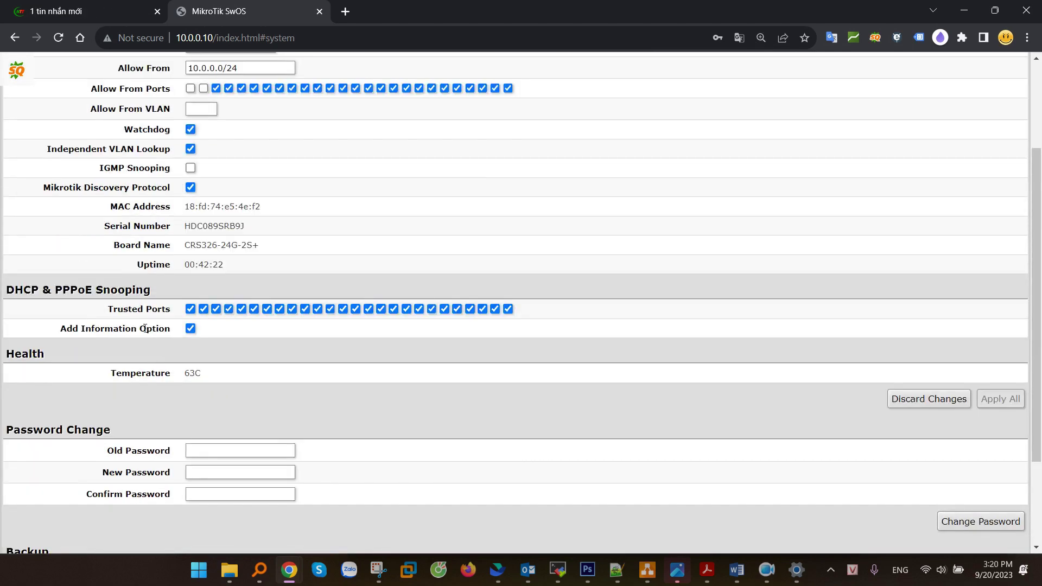
{"action": "left_click_drag", "start_coordinate": [25, 293], "coordinate": [146, 298]}
{"action": "left_click", "coordinate": [146, 298]}
{"action": "scroll", "coordinate": [366, 168], "scroll_direction": "up", "scroll_amount": 3}
Step: Review the host table, the packet-size histogram and the per-port error counters
{"action": "left_click", "coordinate": [468, 94]}
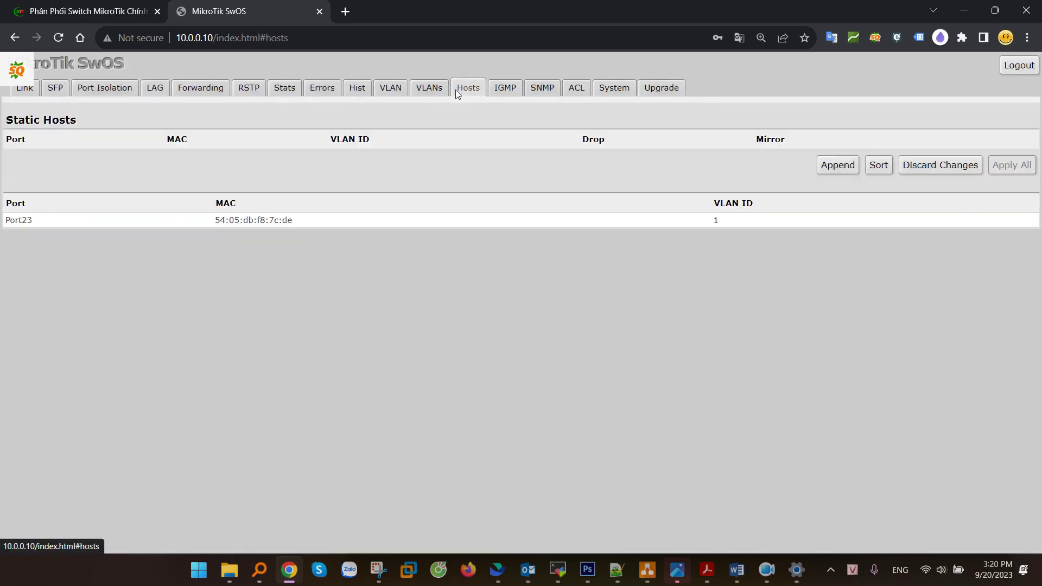
{"action": "left_click", "coordinate": [356, 90]}
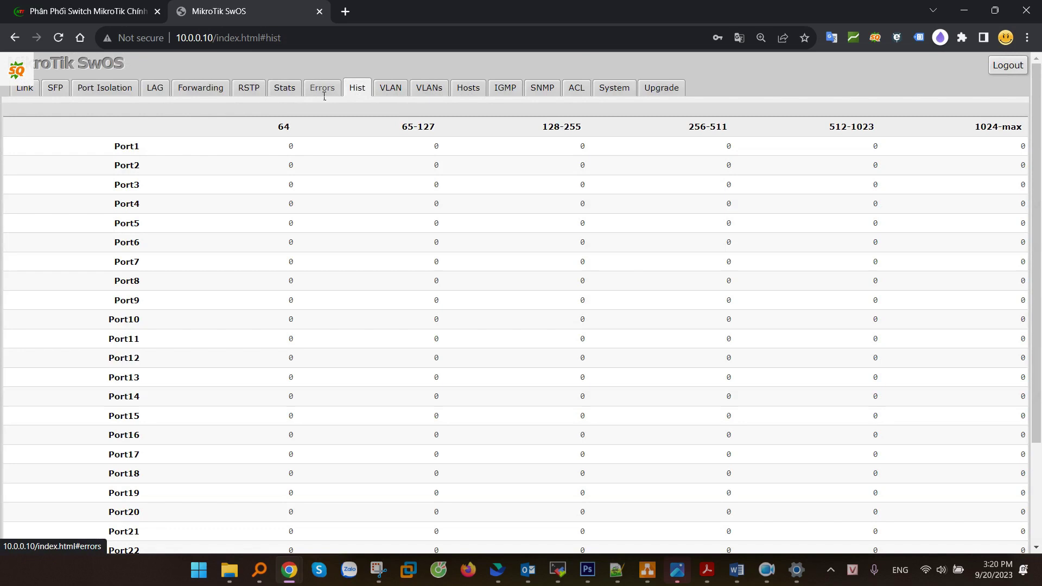
{"action": "left_click", "coordinate": [324, 96]}
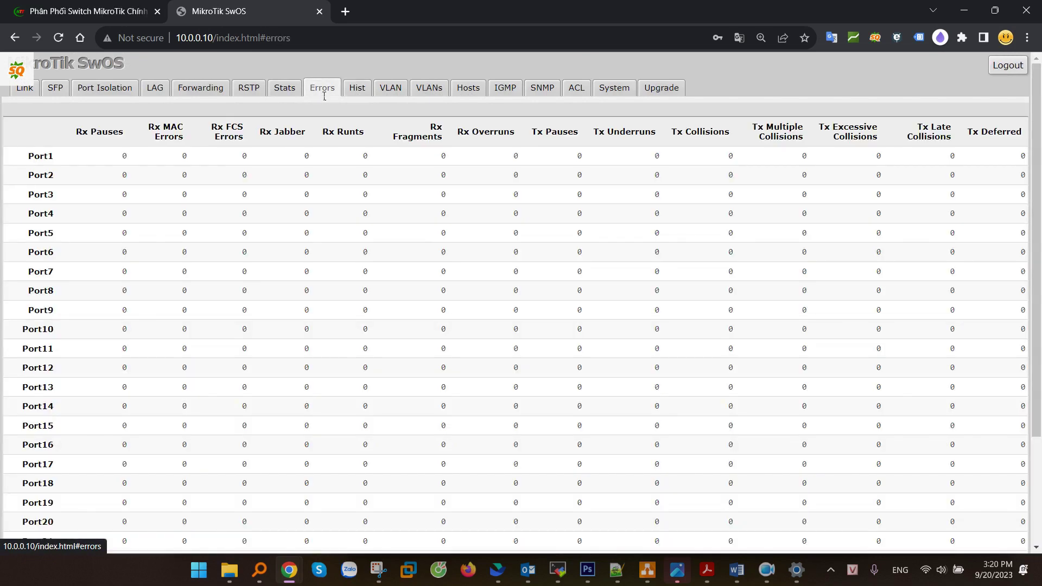